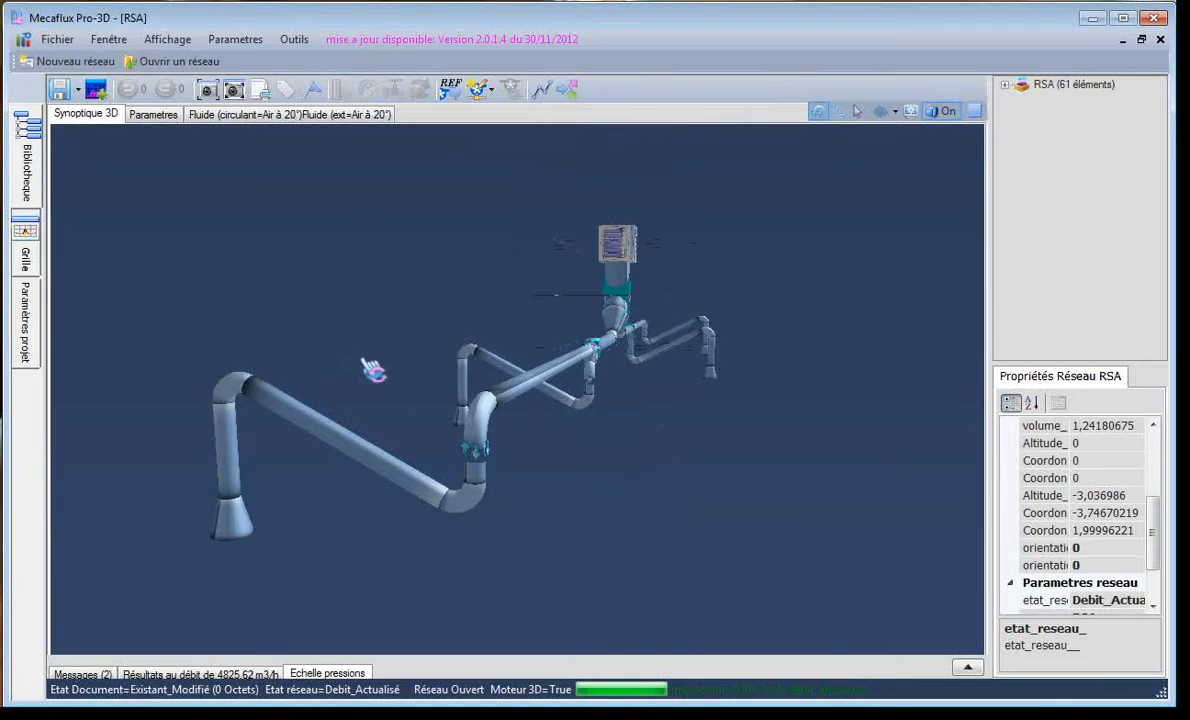
- Try other orientations for the ORIENTEUR element on the nearest branch and return it to 90°
drag(372, 370, 499, 483)
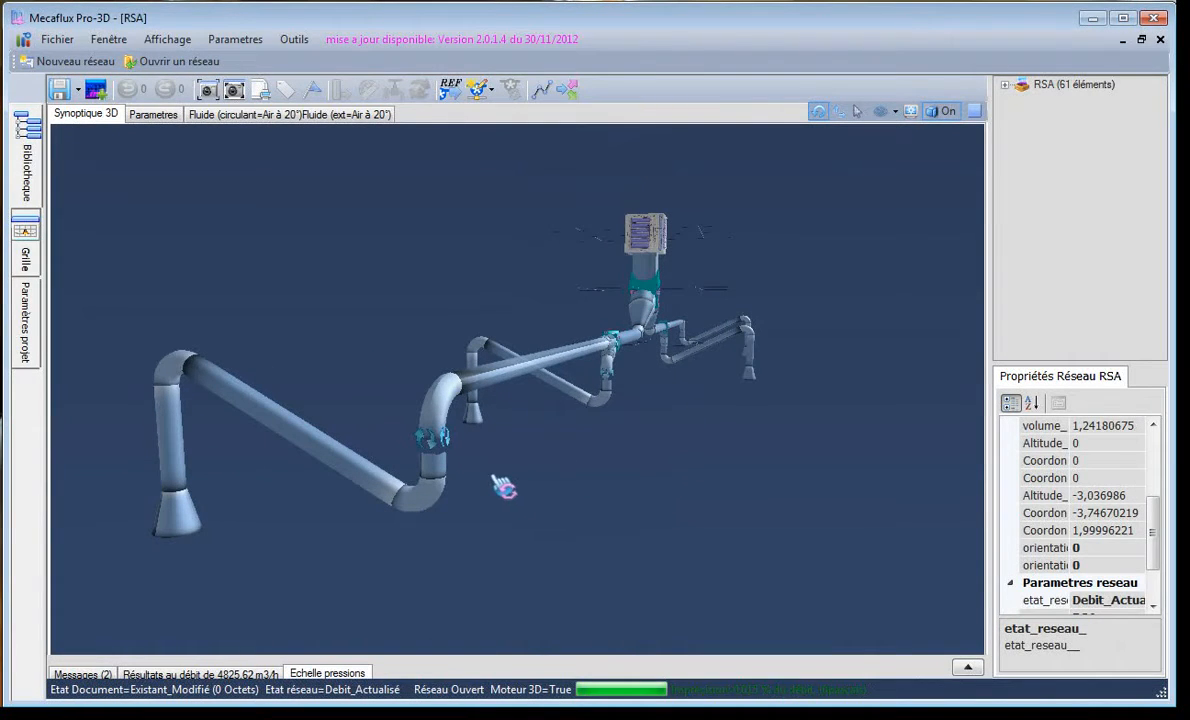
click(452, 459)
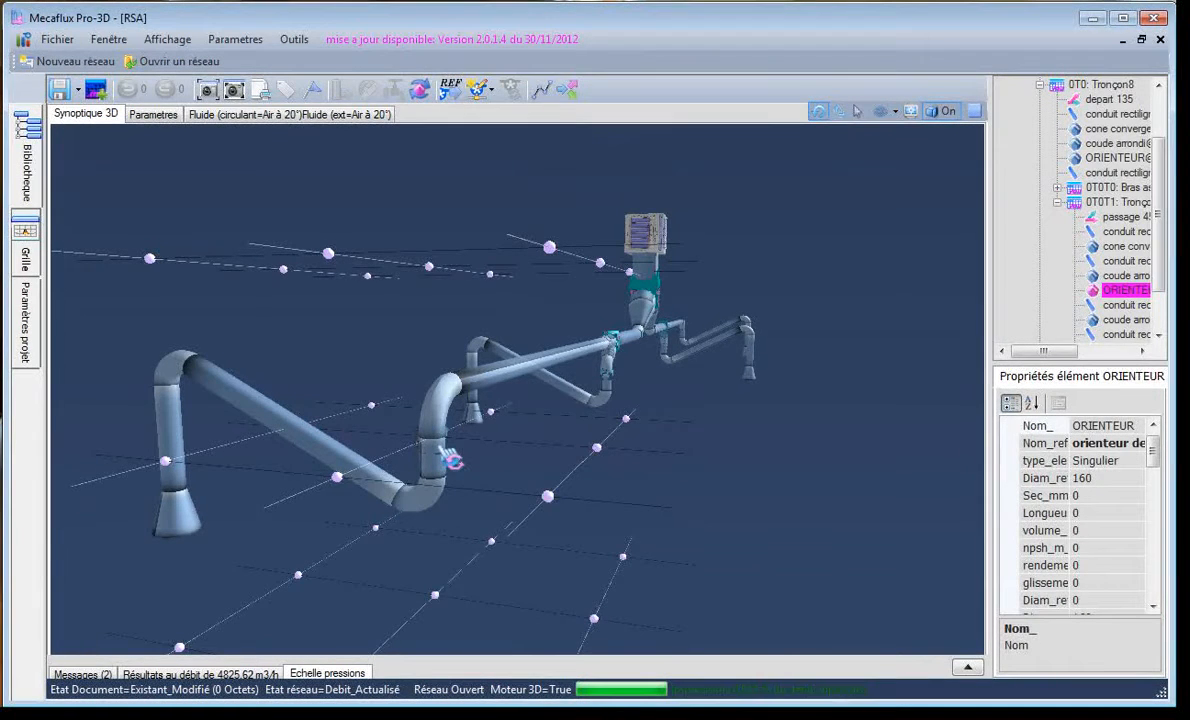
click(418, 98)
click(441, 447)
click(419, 90)
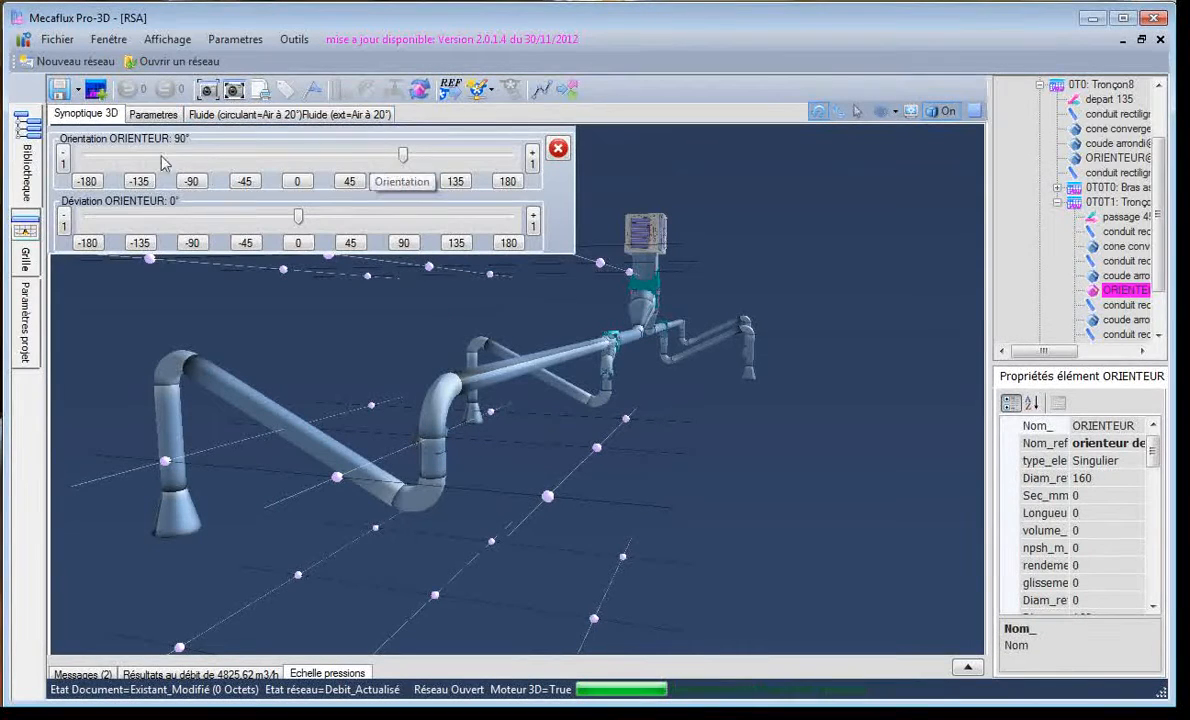
mouse_move(408, 163)
mouse_down()
mouse_move(352, 163)
mouse_move(403, 162)
mouse_up()
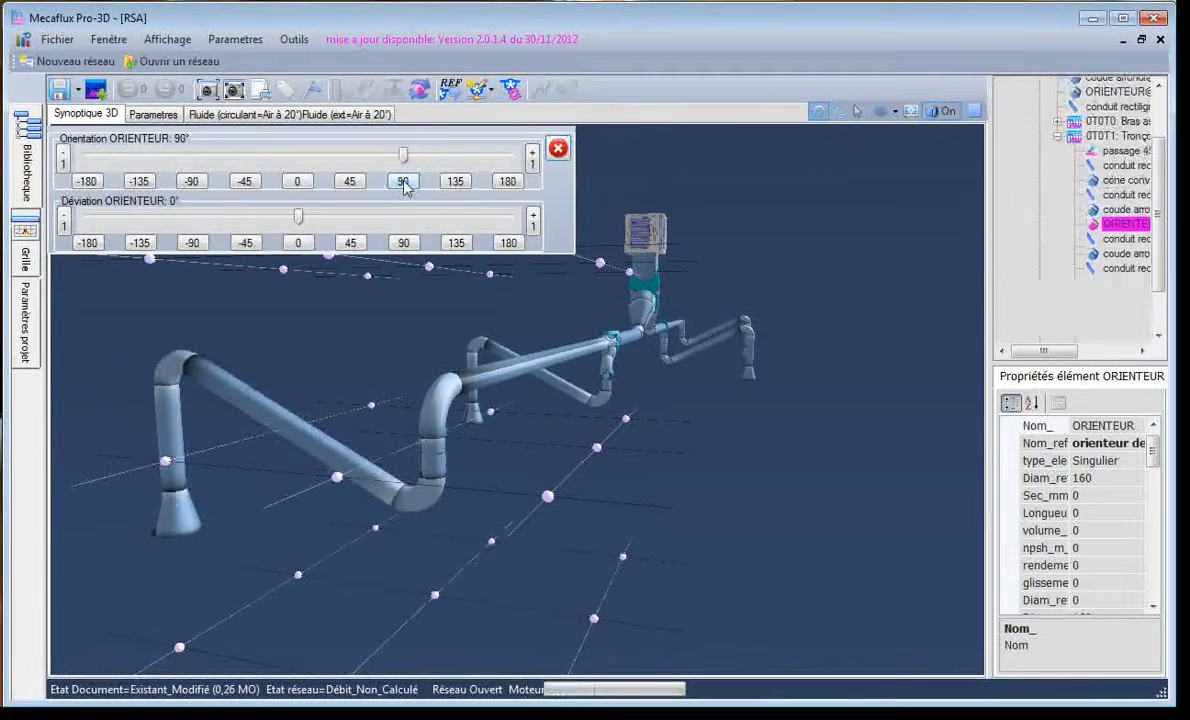
drag(393, 331, 391, 331)
click(432, 460)
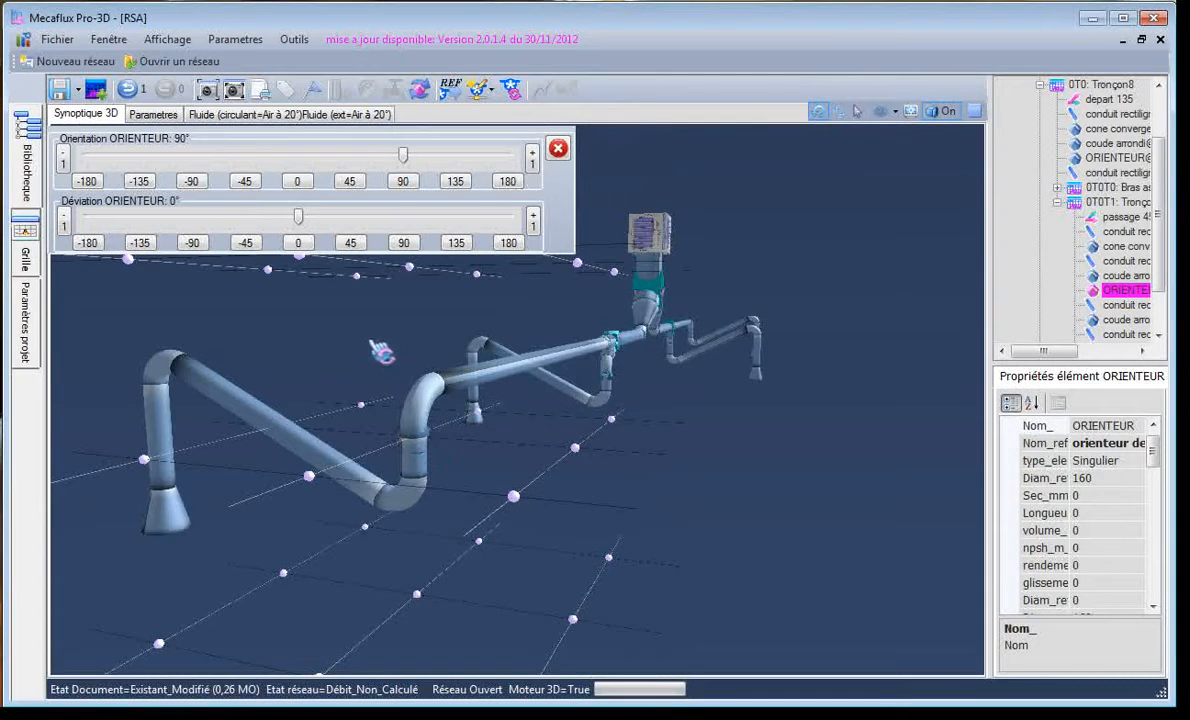
click(558, 149)
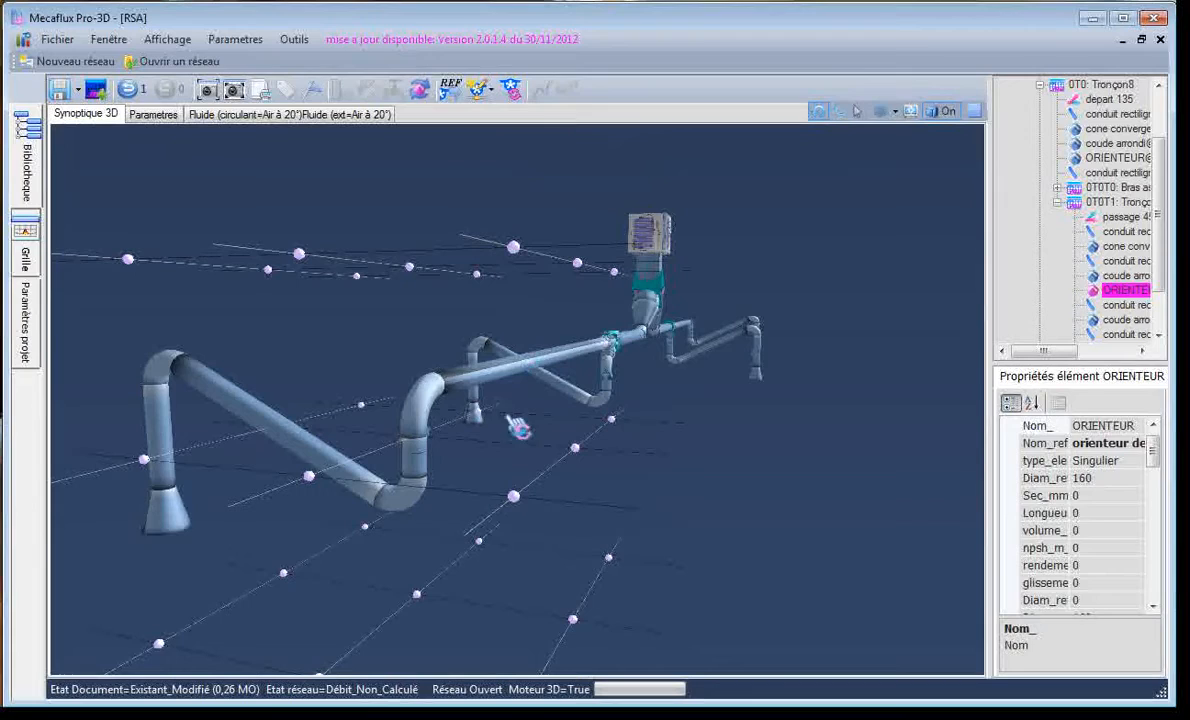
- Delete the ORIENTEUR element from the vertical section of the nearest branch
click(438, 456)
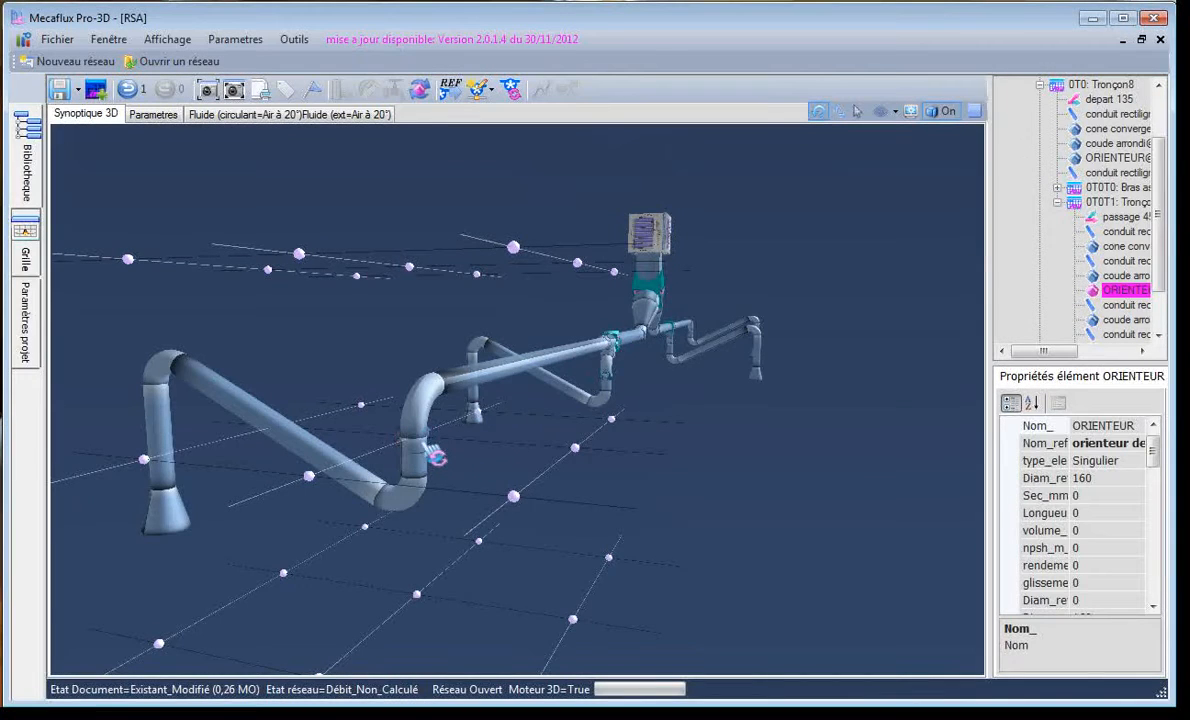
click(437, 456)
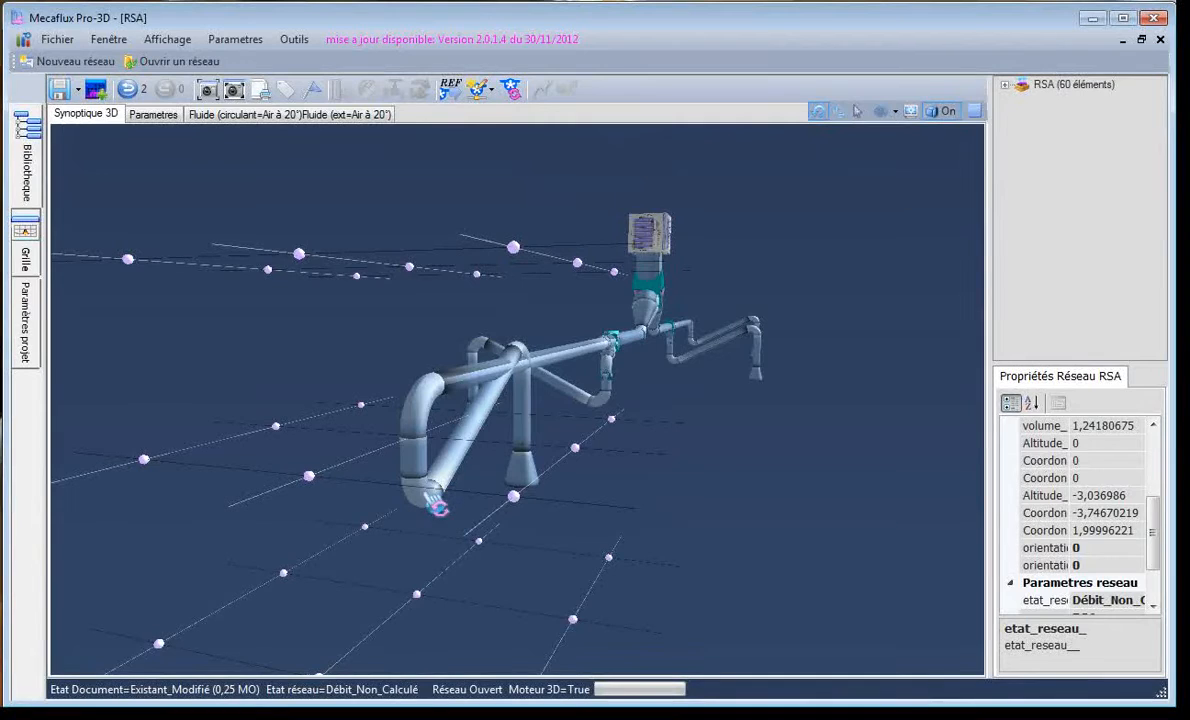
- Set the orientation of the coude arrondi at the foot of the nearest branch's vertical section to -90°
click(437, 505)
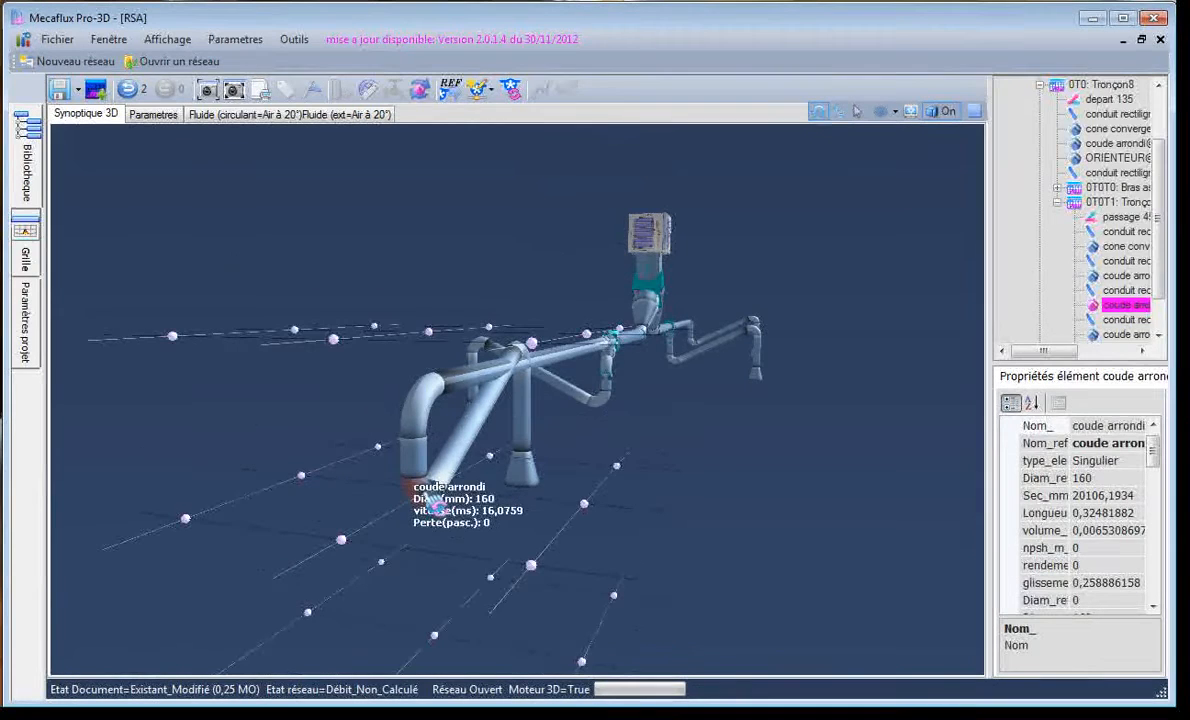
click(419, 91)
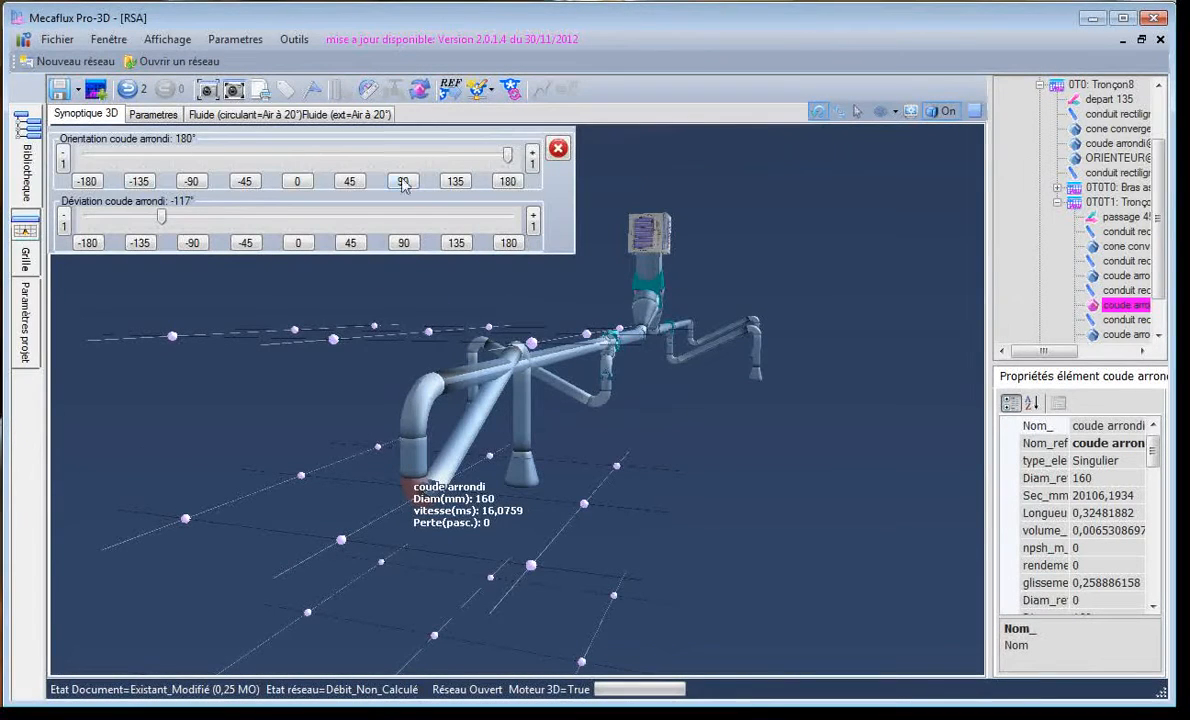
drag(511, 160, 193, 159)
drag(398, 564, 425, 567)
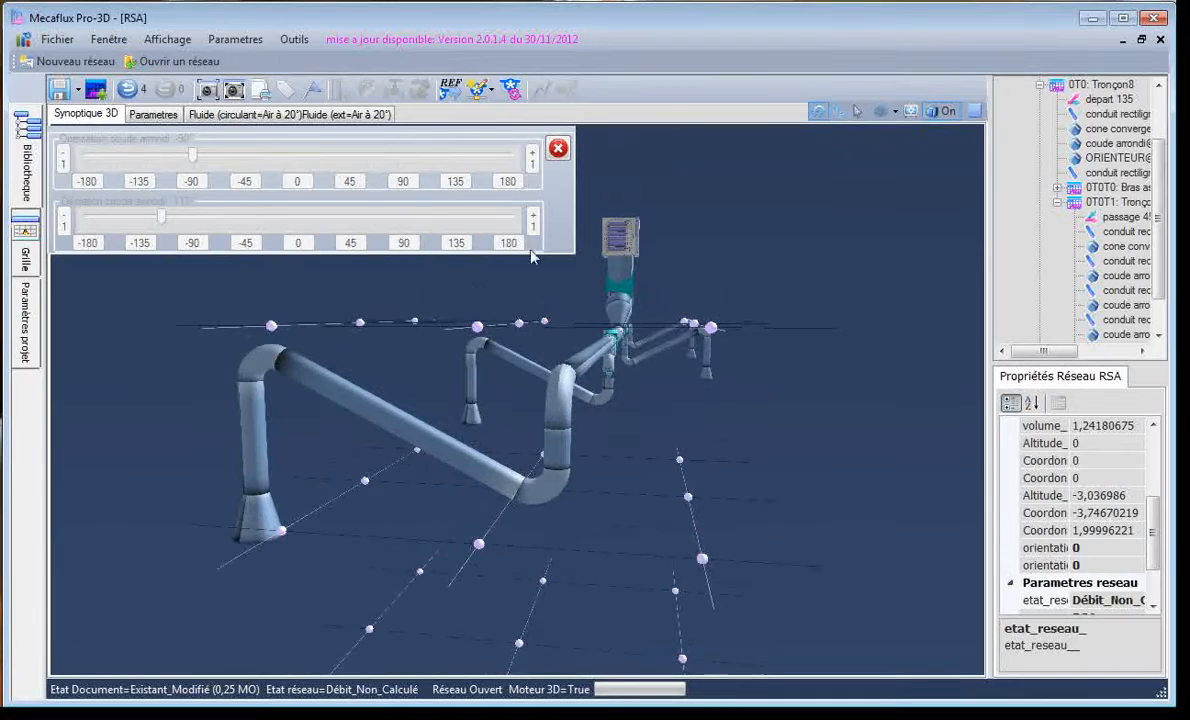
click(557, 149)
- Test the network at a flow of 1000 m3/h by creating a generator that delivers it
drag(568, 266, 563, 266)
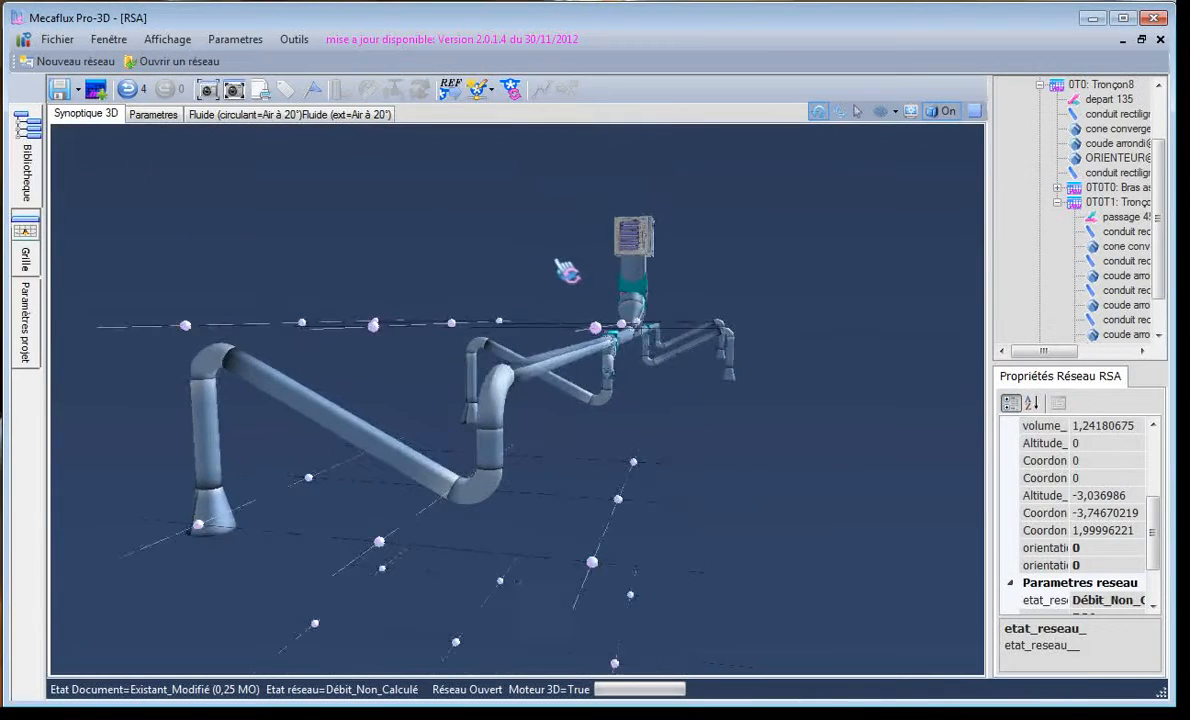
scroll(450, 392, up, 2)
scroll(447, 395, down, 3)
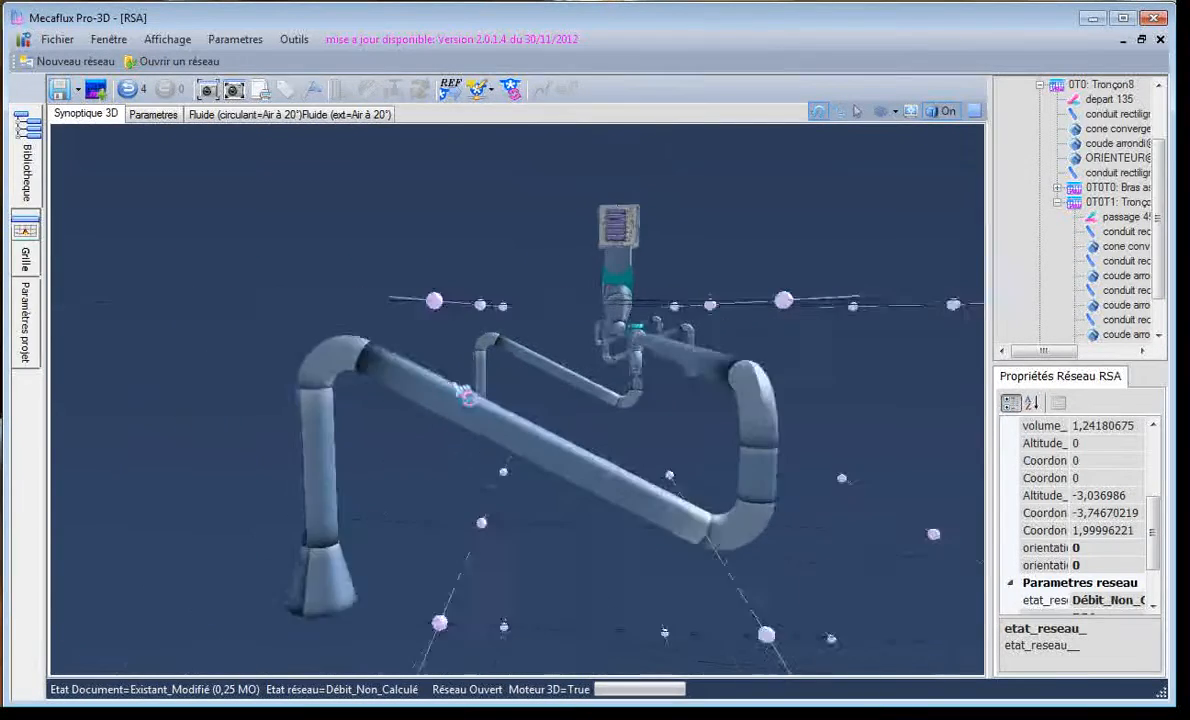
scroll(432, 401, down, 1)
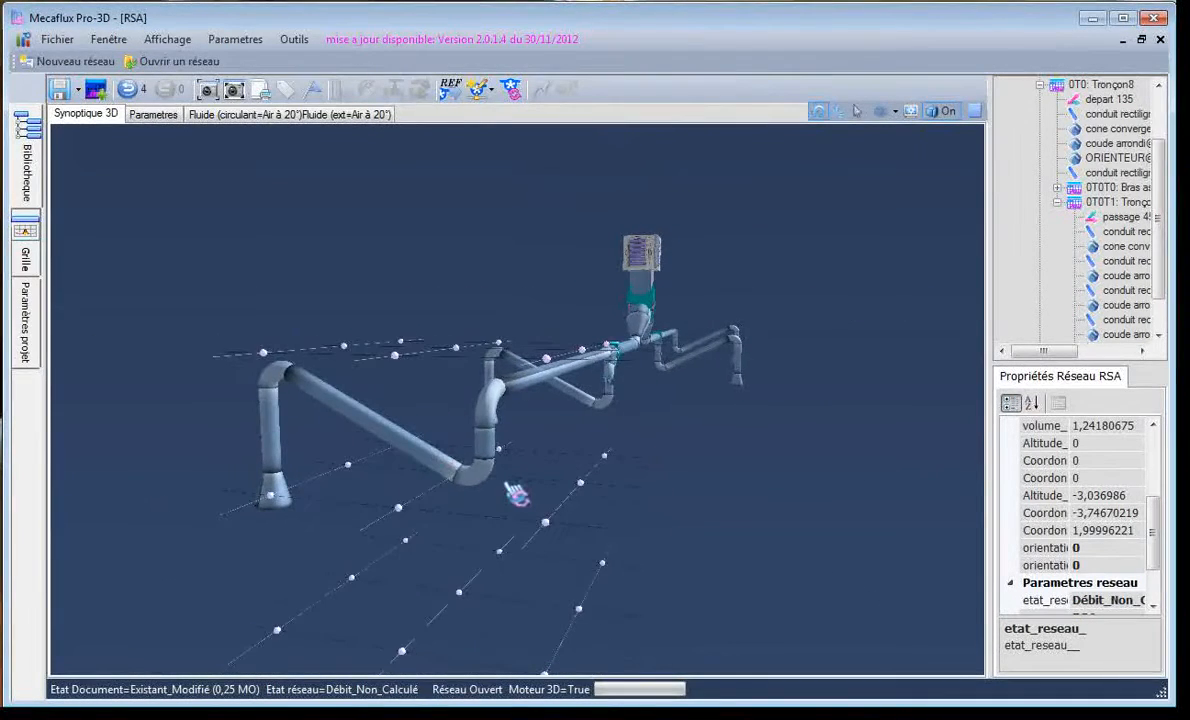
drag(516, 486, 499, 490)
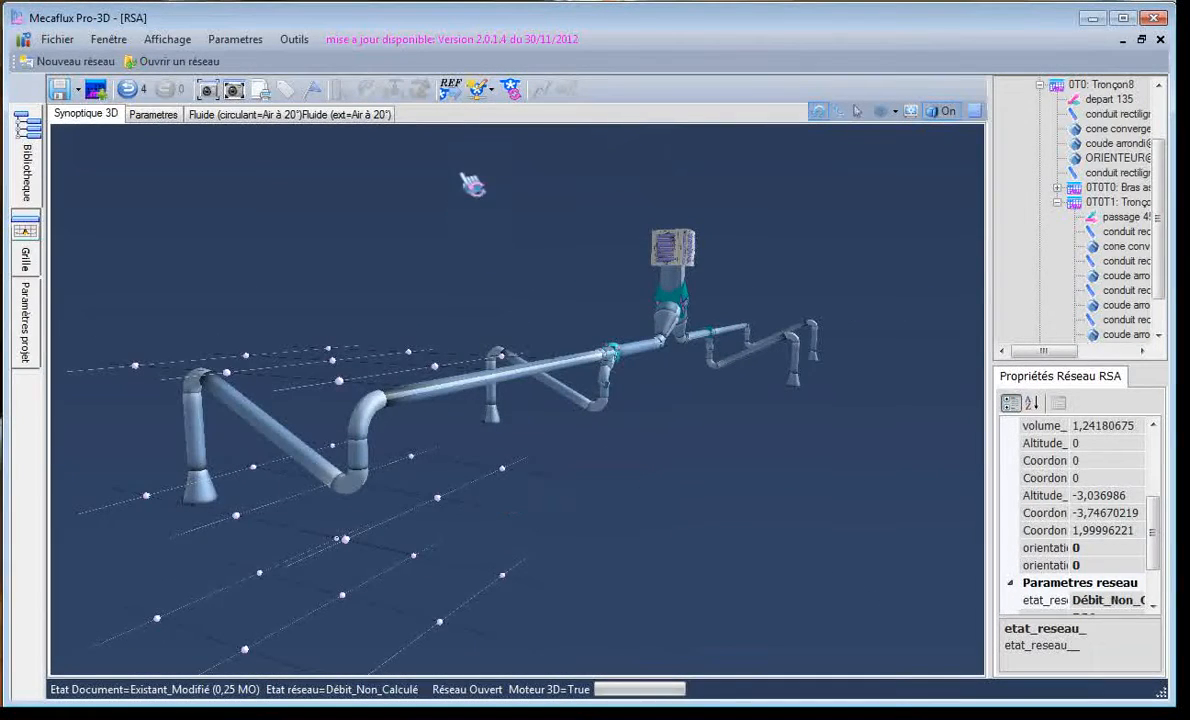
click(480, 90)
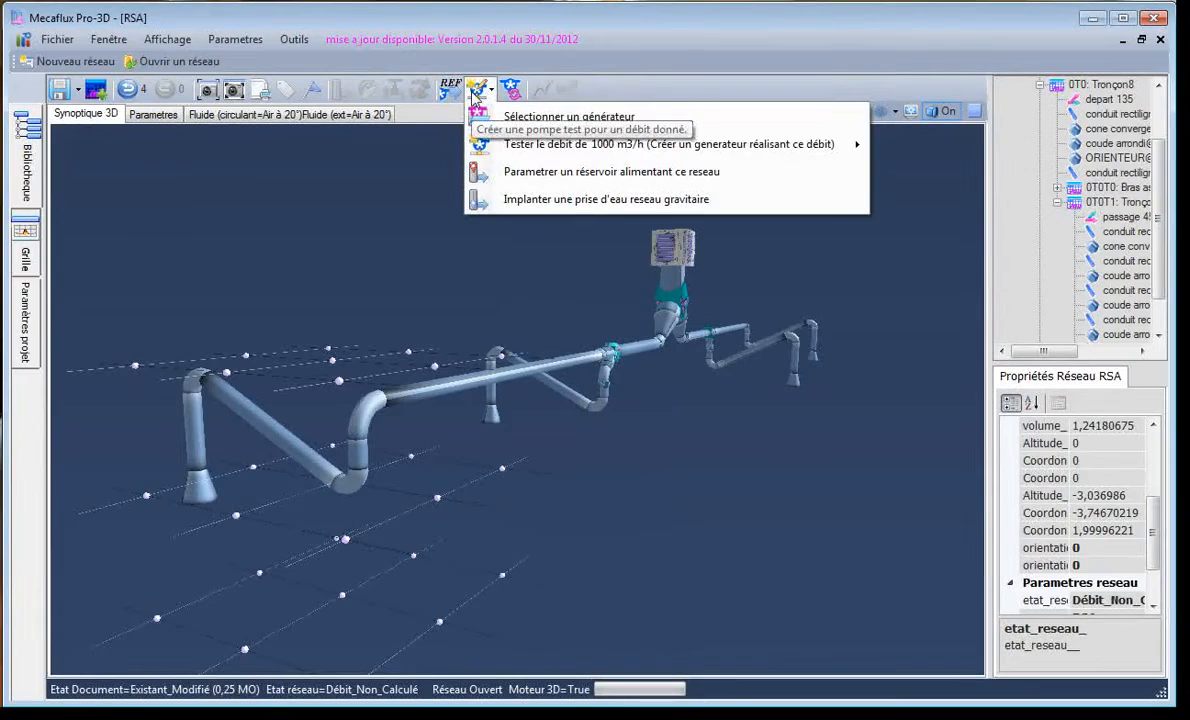
mouse_move(521, 147)
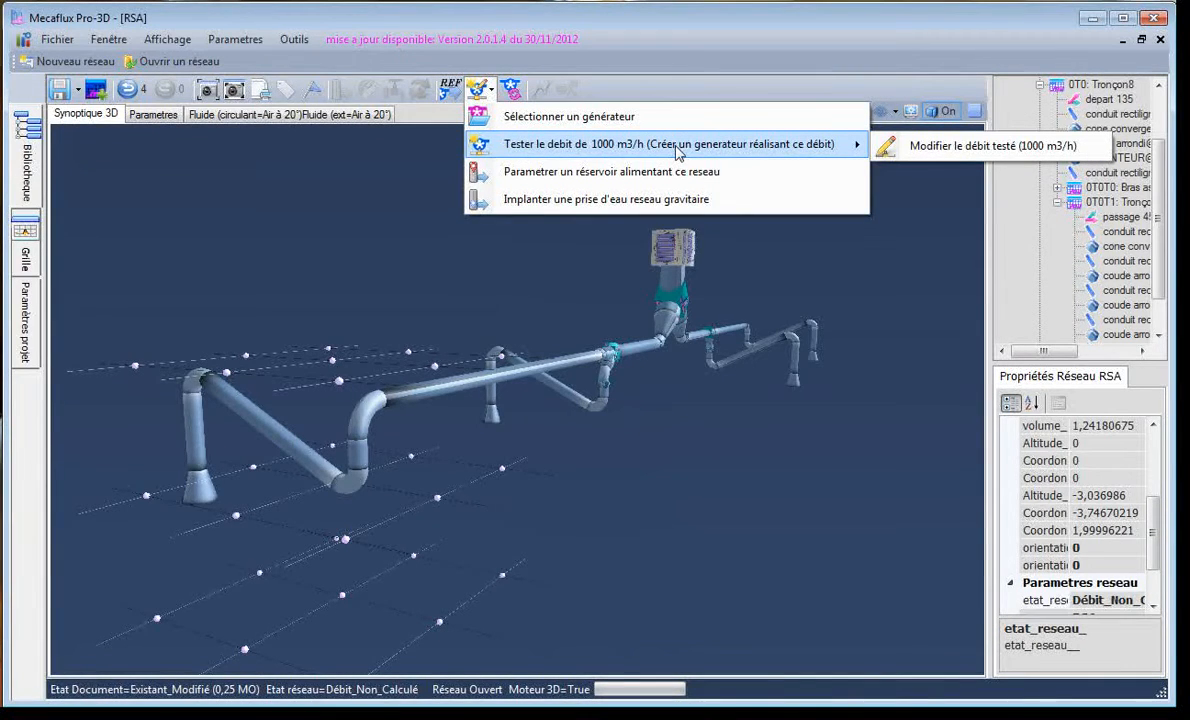
click(427, 275)
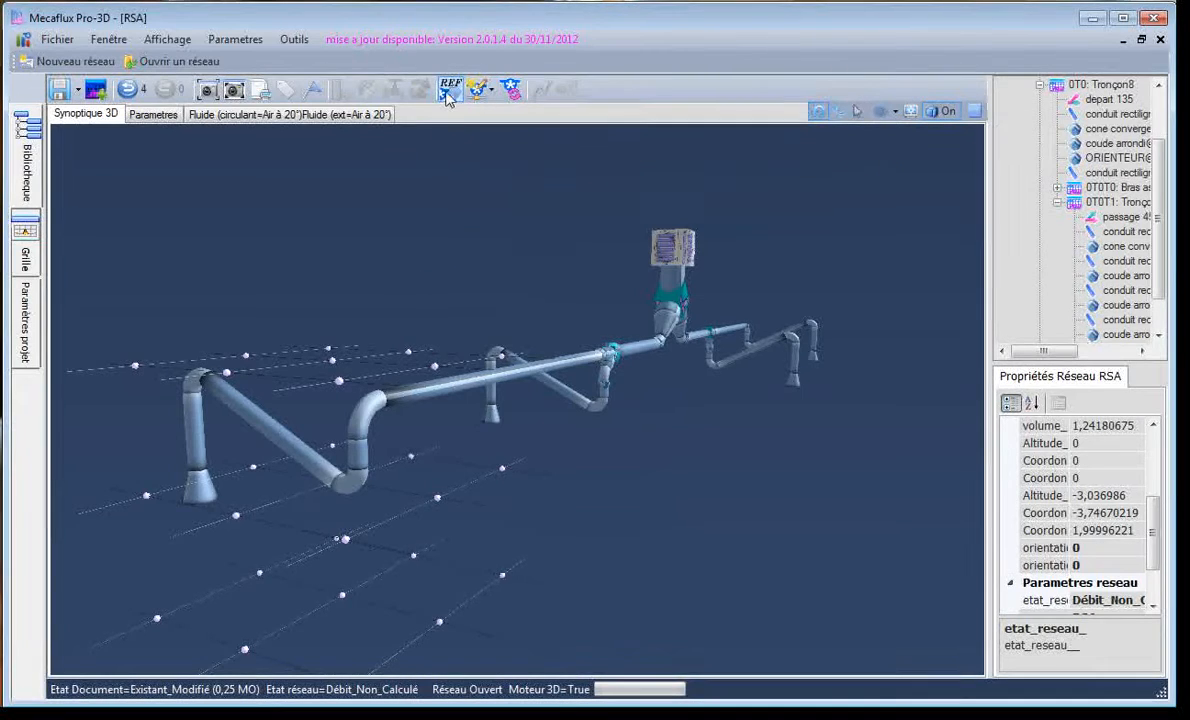
click(480, 90)
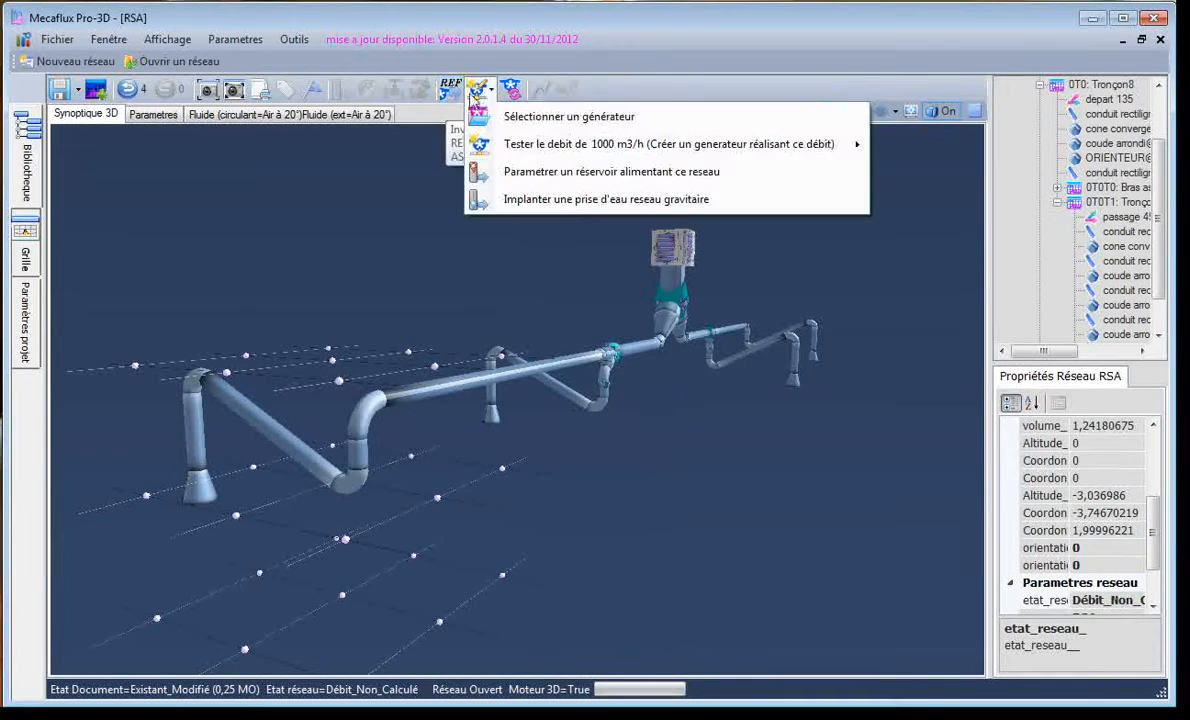
click(530, 148)
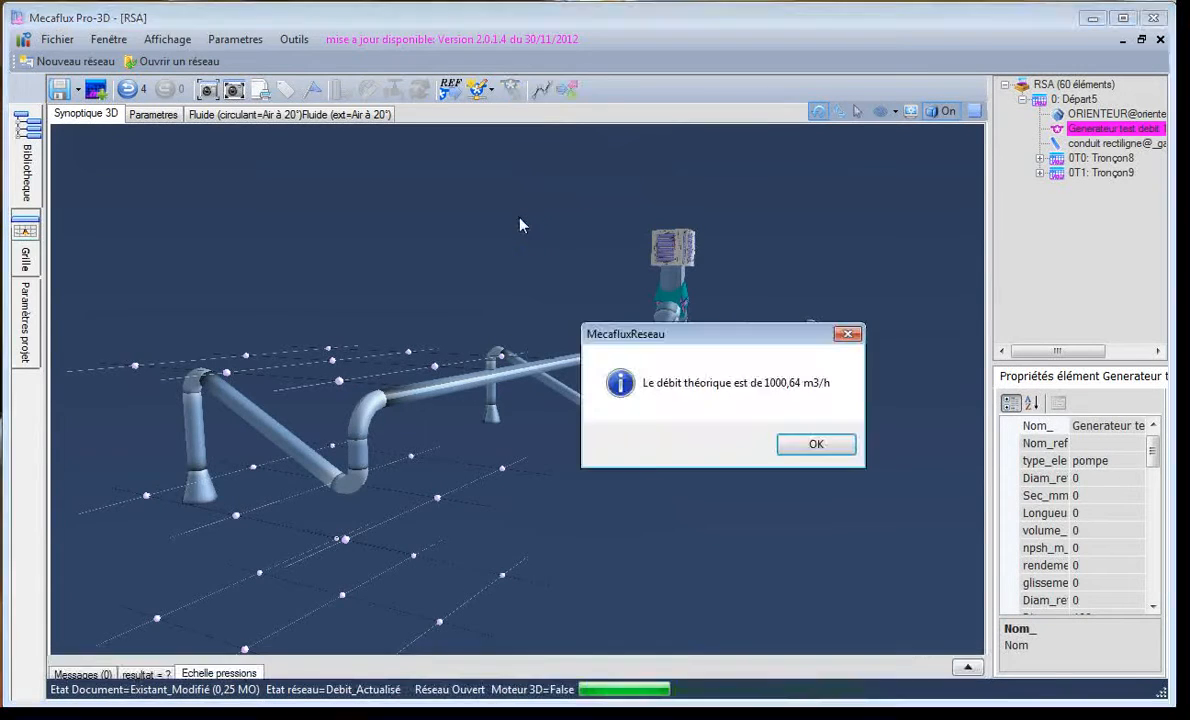
click(816, 446)
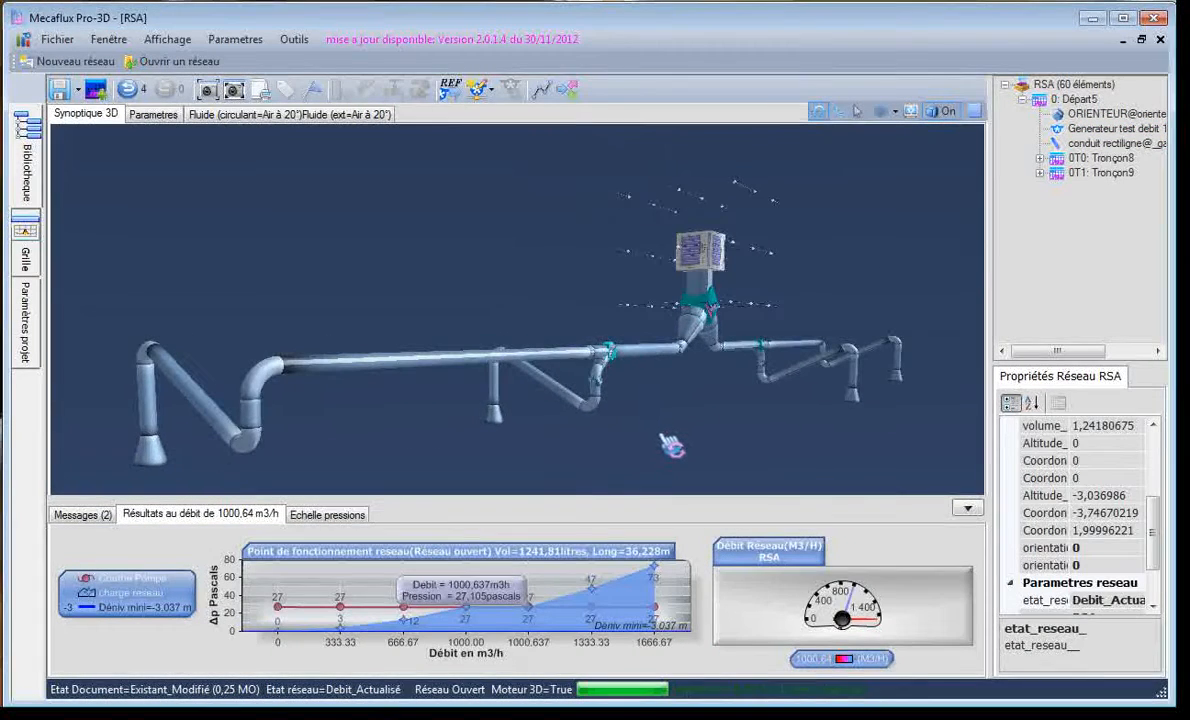
- Colour the network elements according to the pressure scale and inspect the model around the diffuser box and Y junction
click(352, 516)
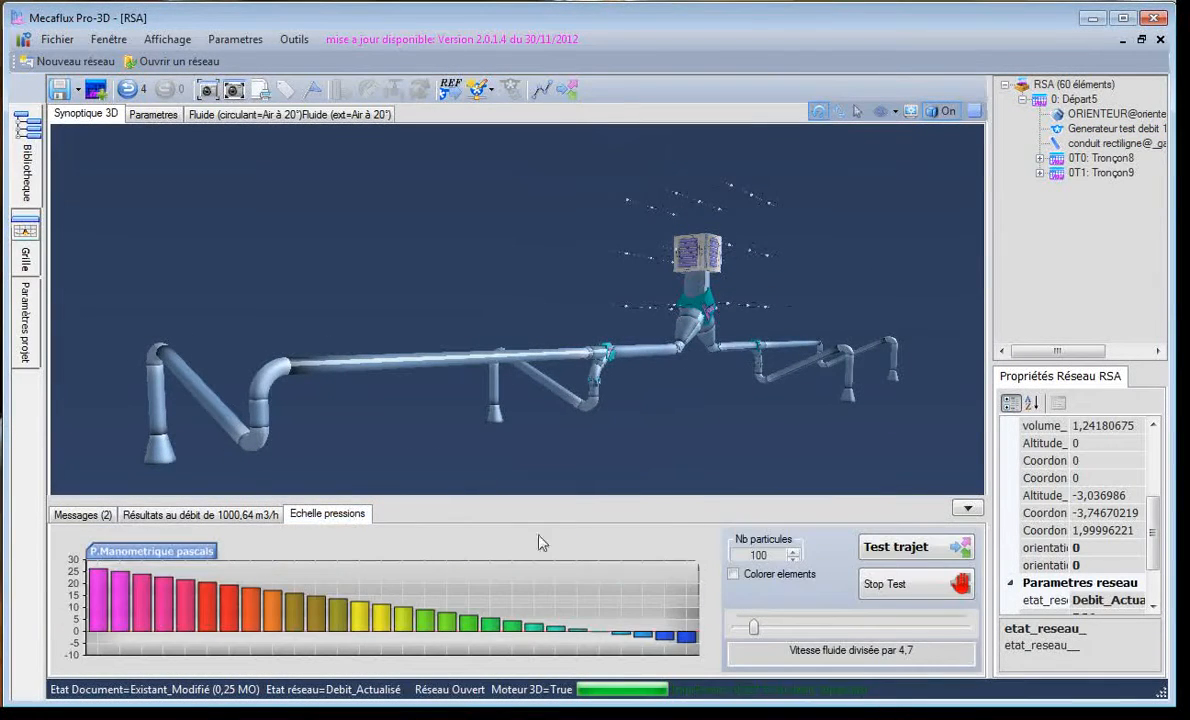
click(734, 574)
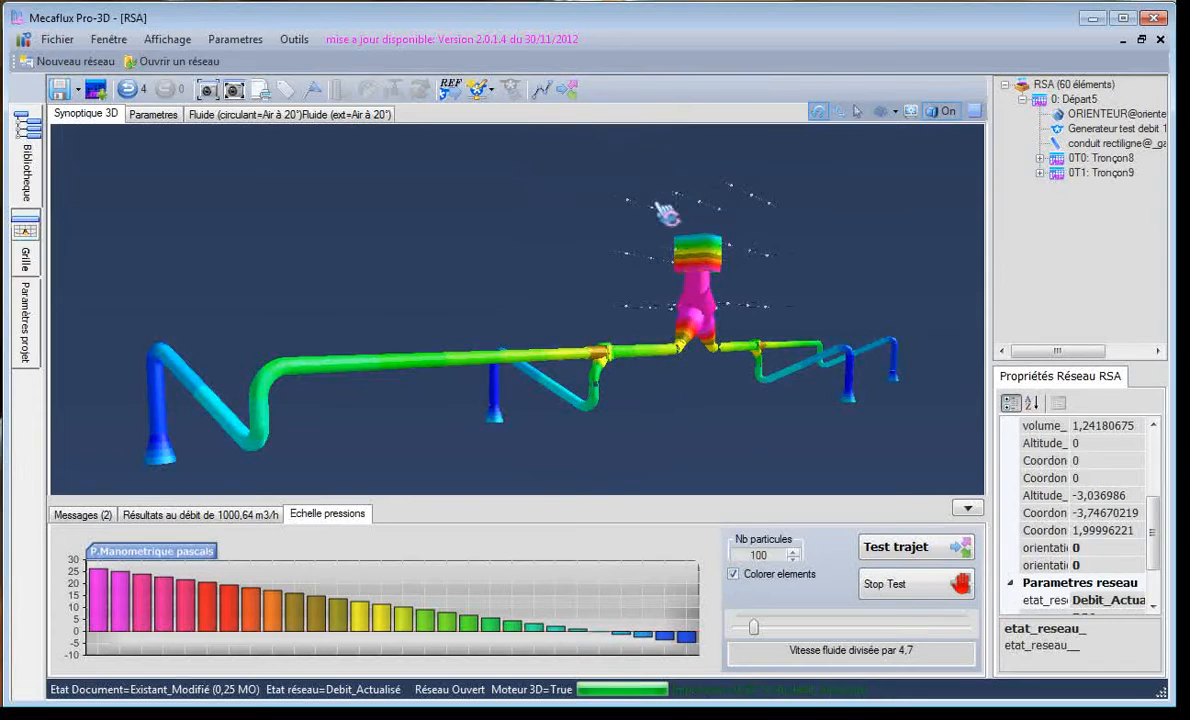
drag(696, 199, 765, 250)
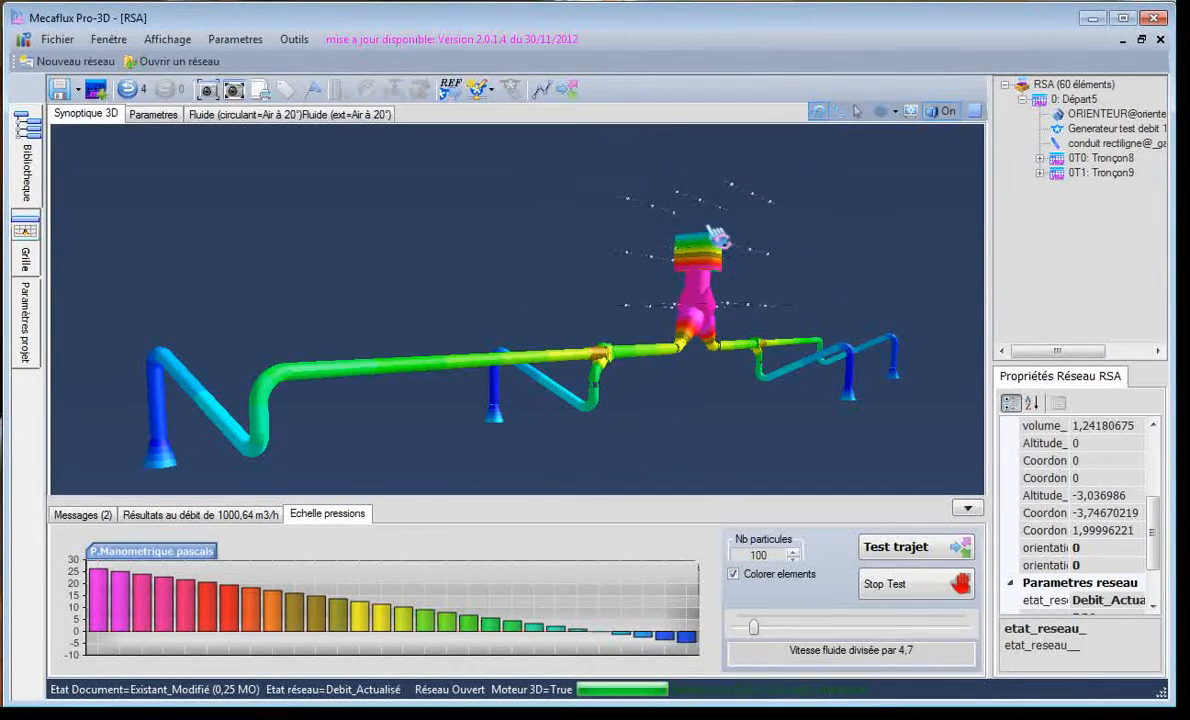
drag(731, 288, 741, 276)
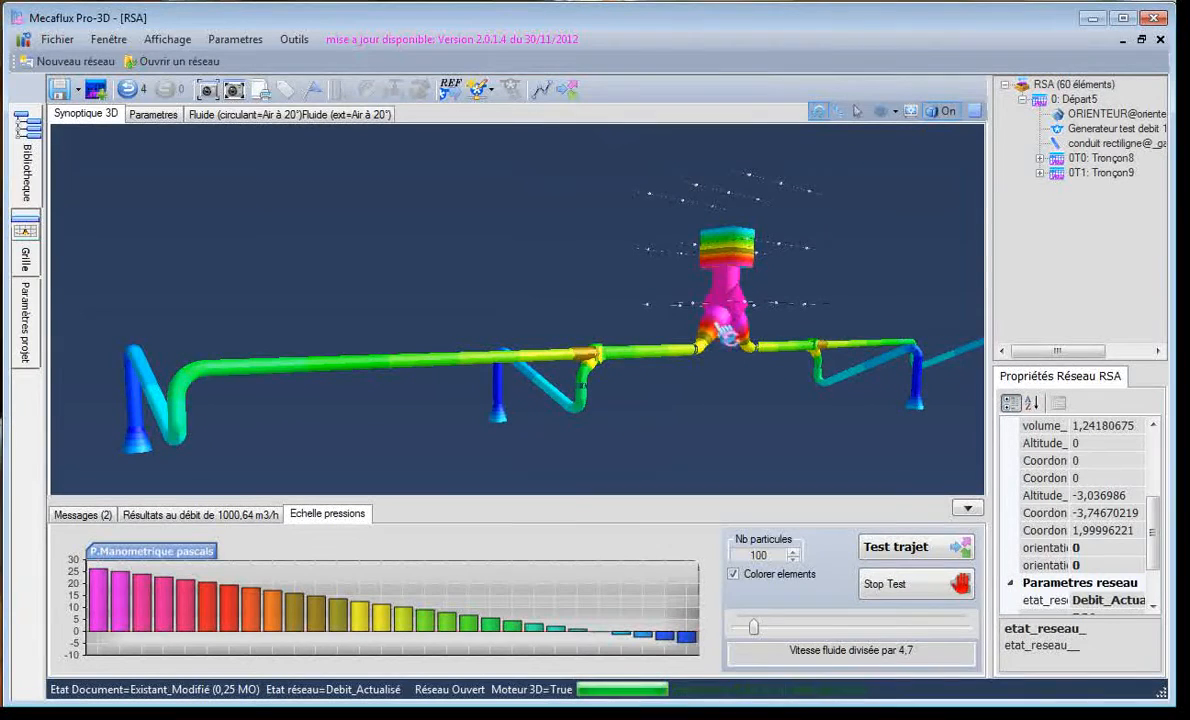
- Run the particle path test with 1000 particles, raise the fluid speed to Vitesse réelle, and stop the test
drag(425, 450, 478, 450)
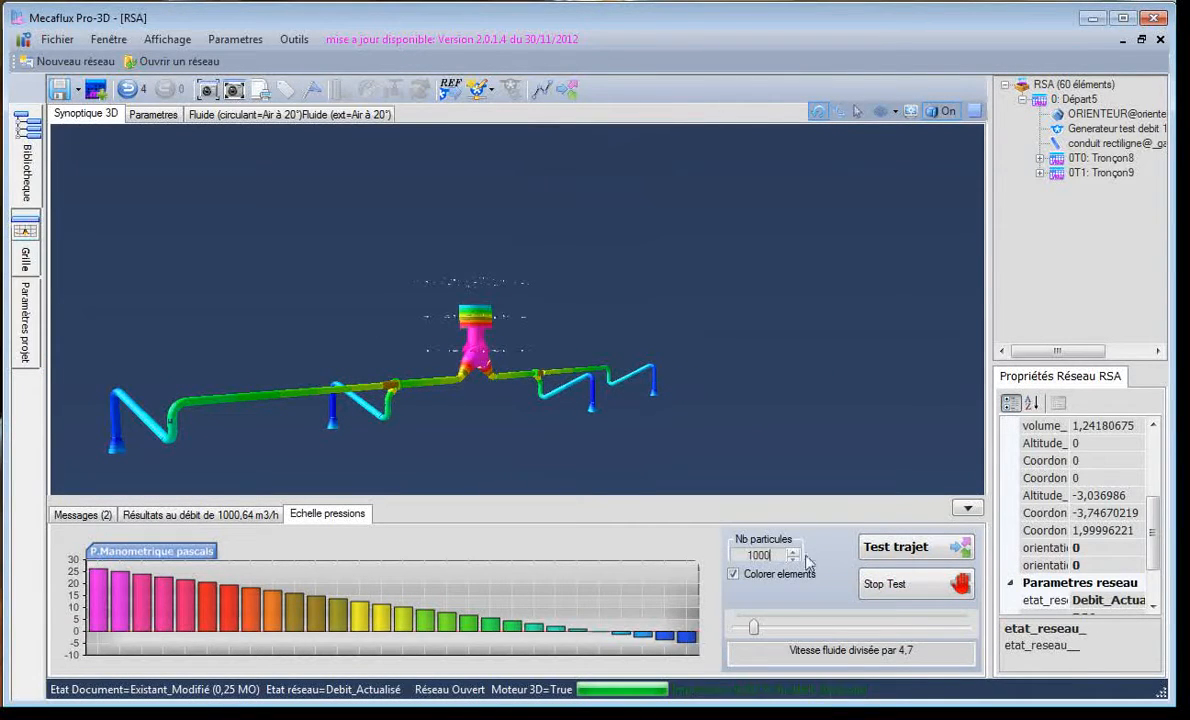
click(905, 548)
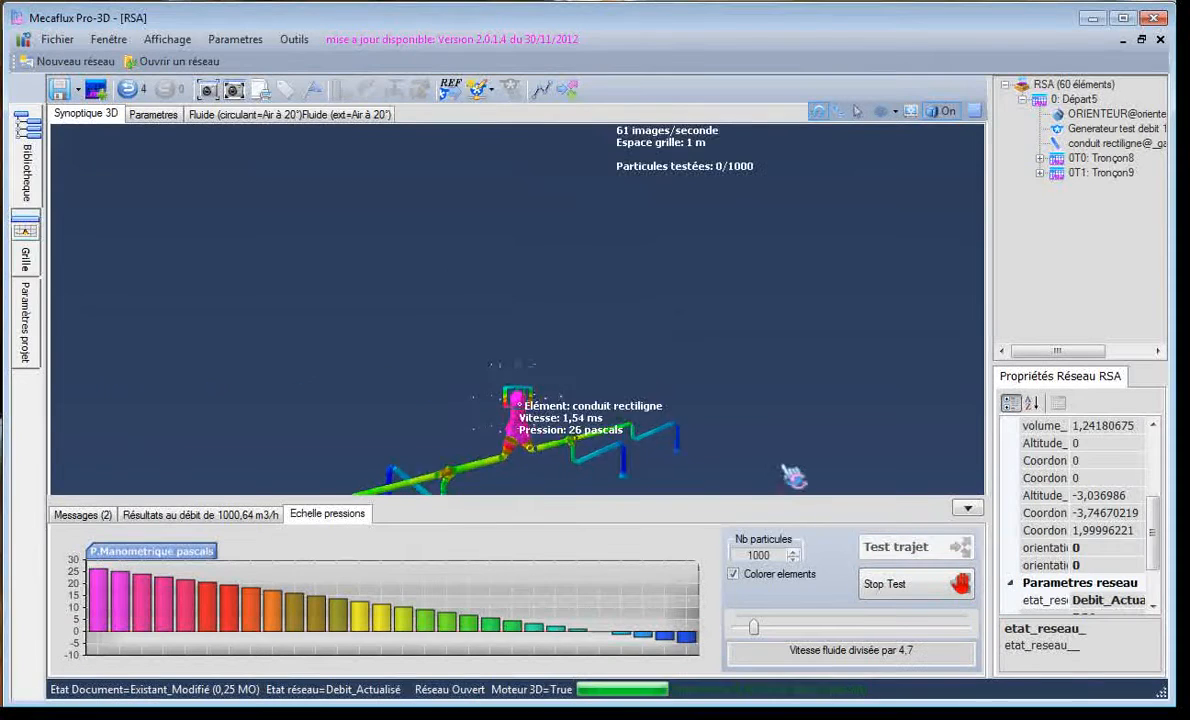
drag(779, 634, 762, 634)
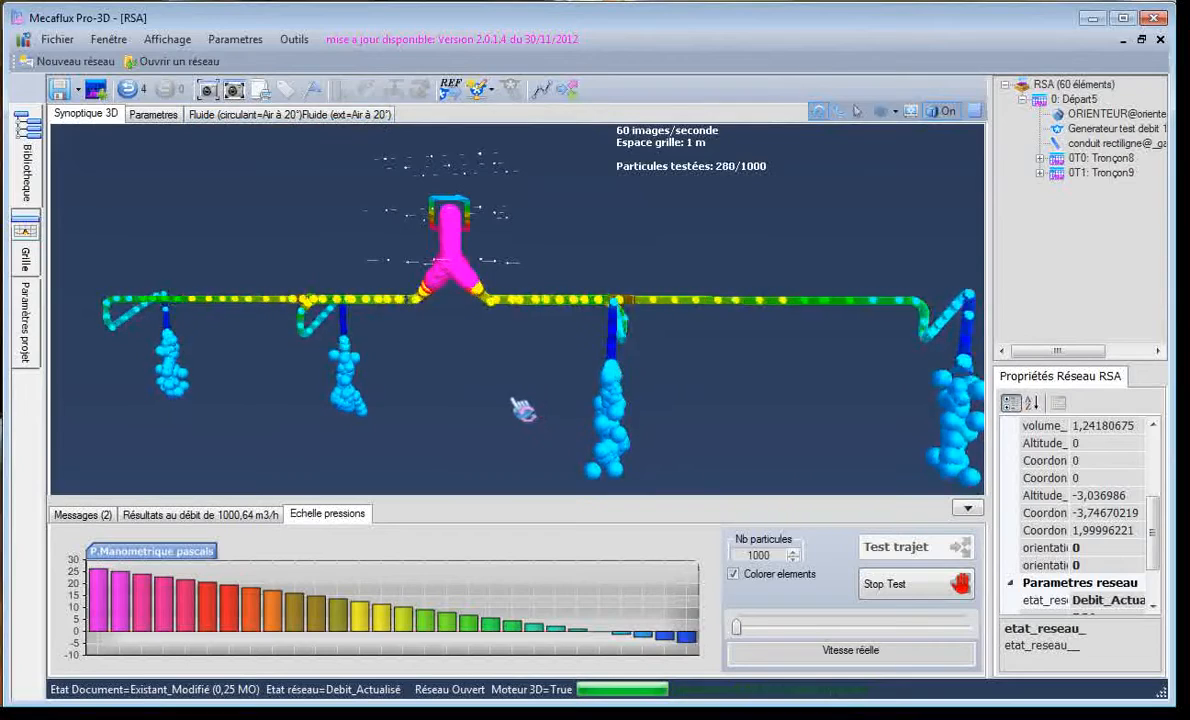
drag(483, 422, 556, 453)
drag(464, 378, 564, 408)
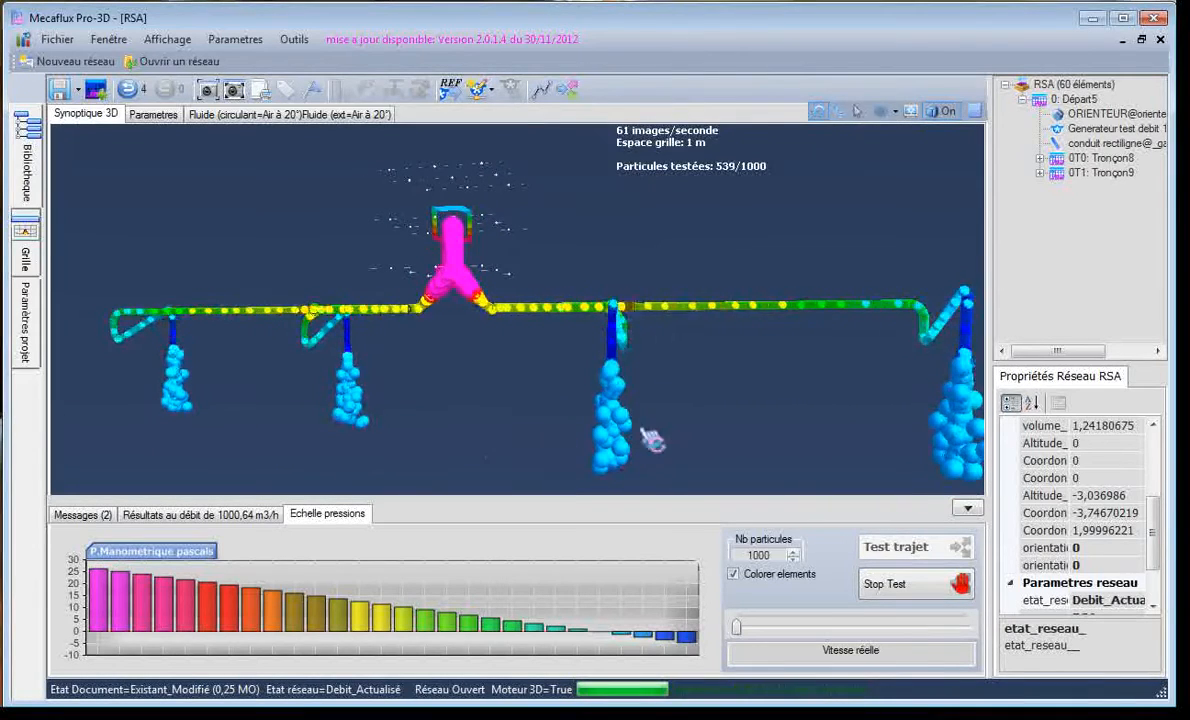
click(885, 584)
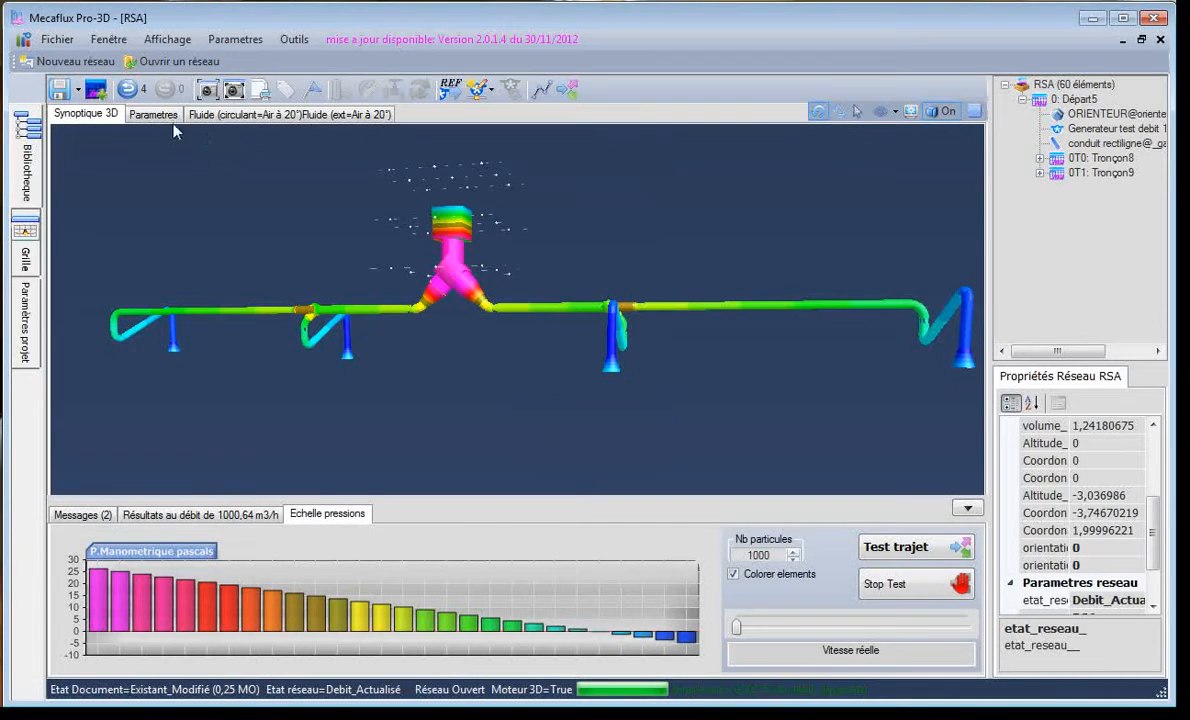
- Change the circulating fluid to the gas Air at 60 °C, at an altitude of 0 m
click(234, 116)
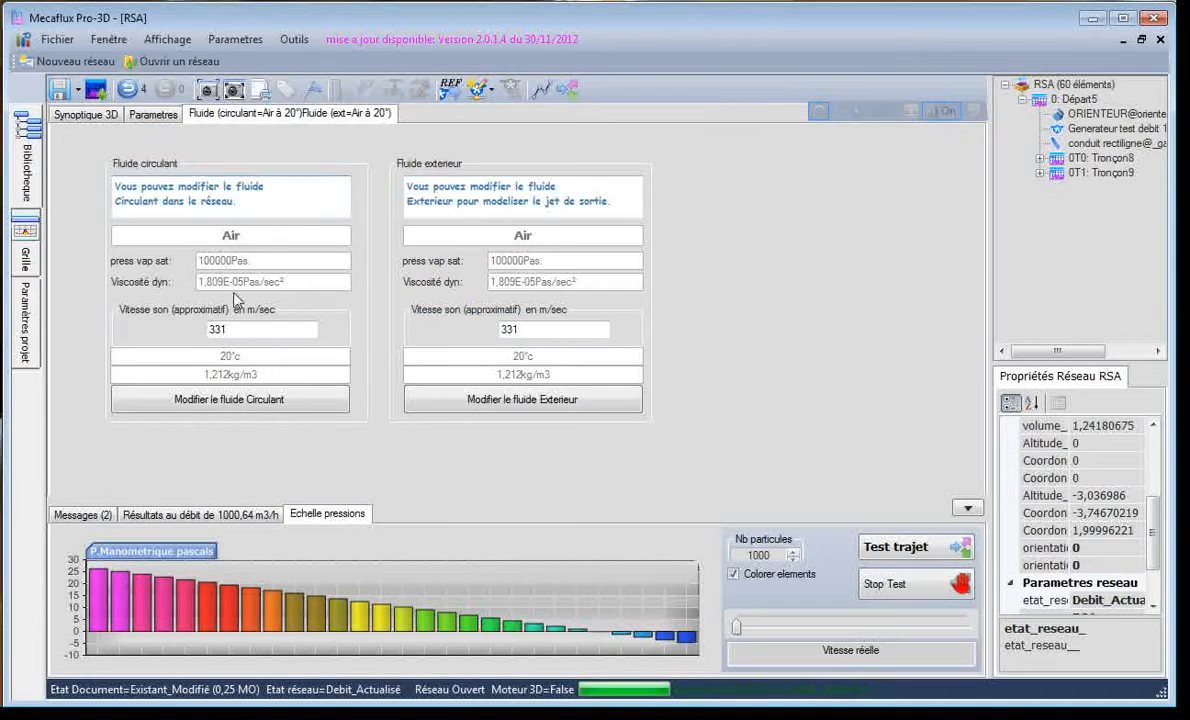
click(224, 402)
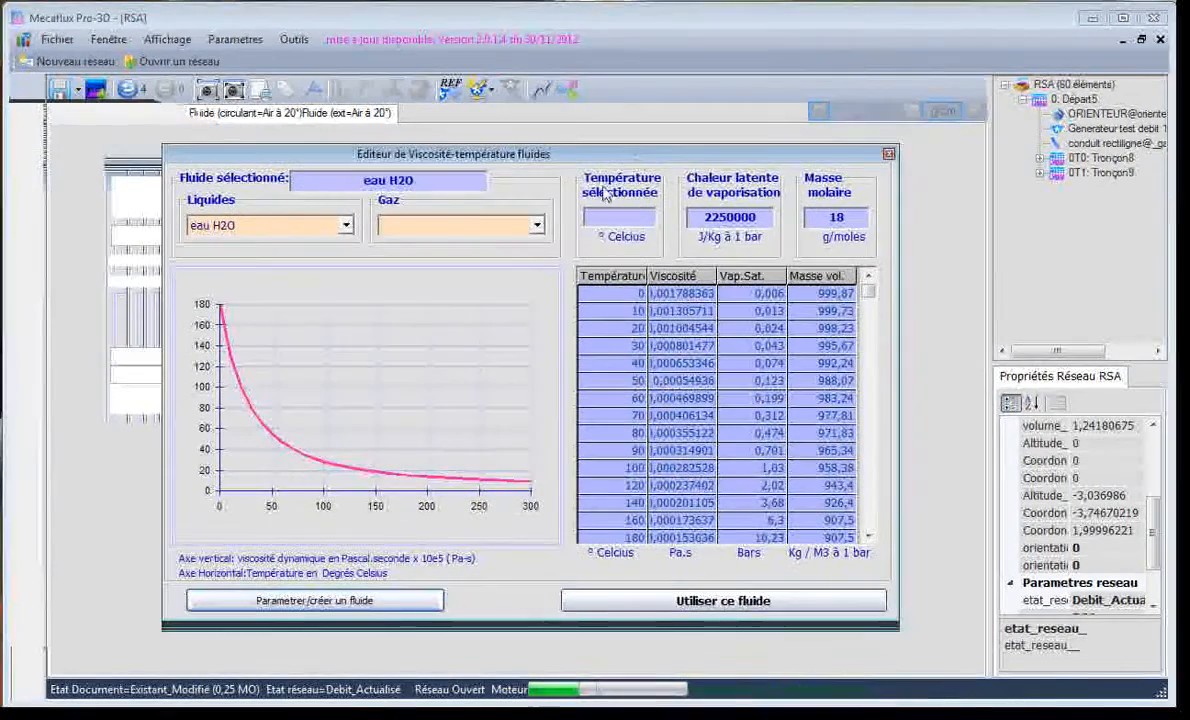
click(500, 225)
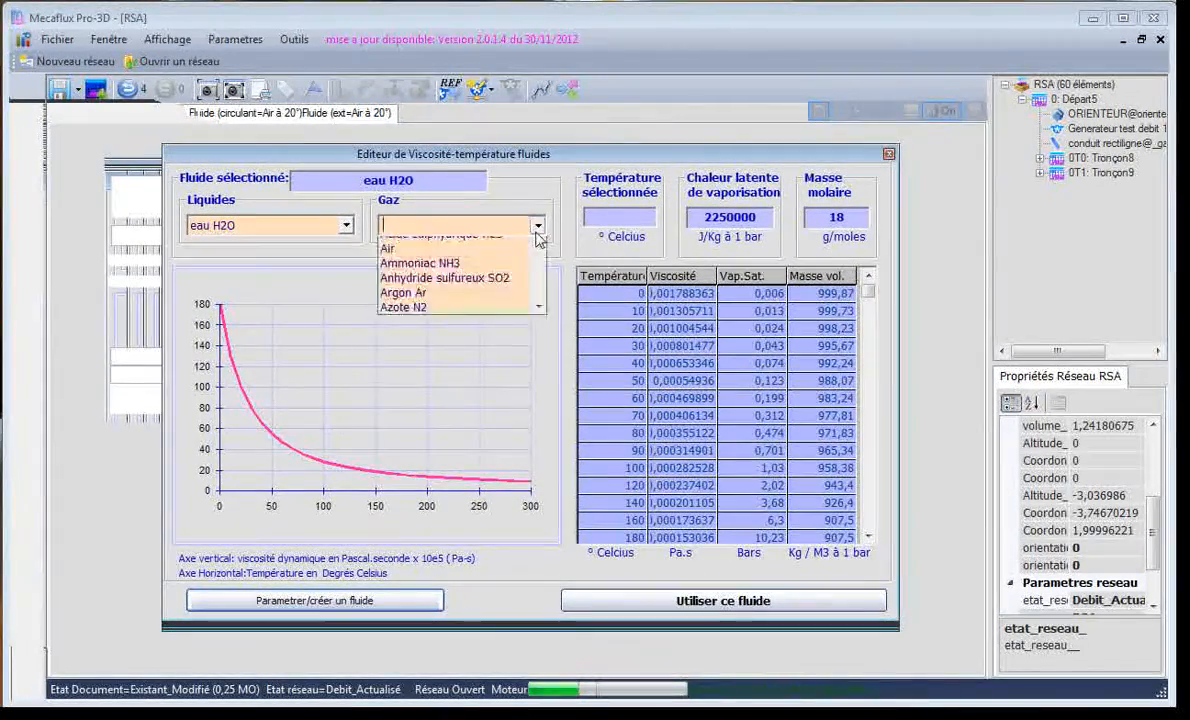
click(400, 289)
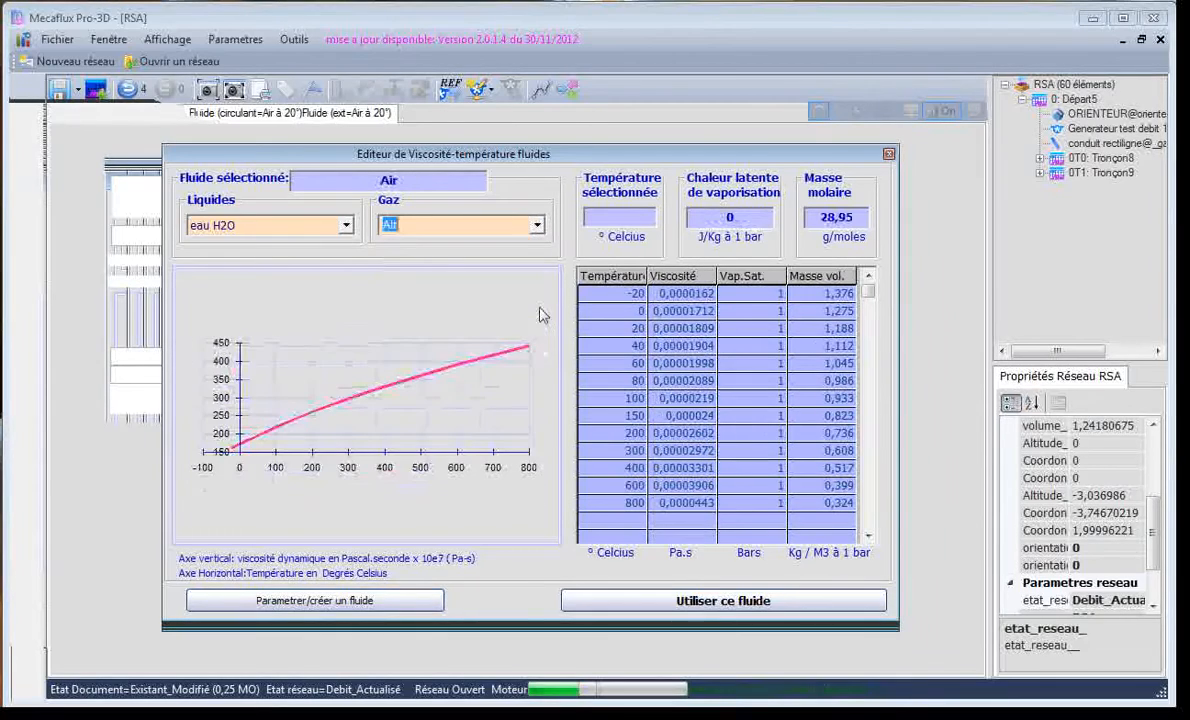
click(641, 365)
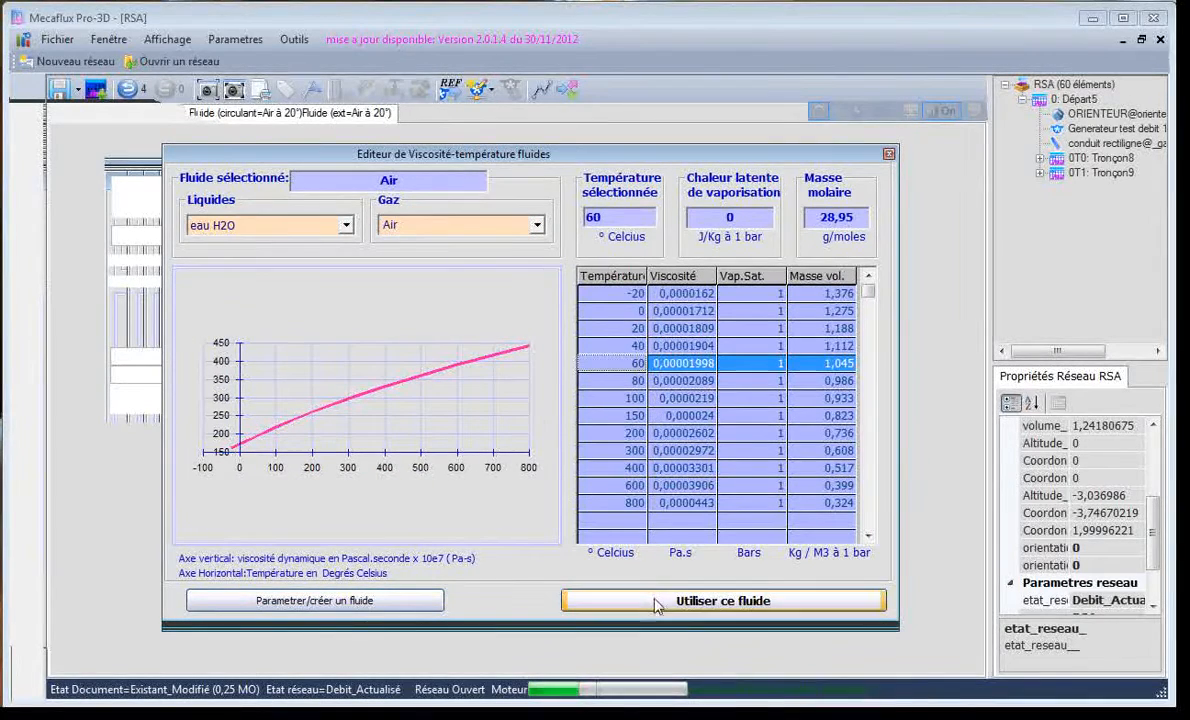
click(715, 600)
click(820, 465)
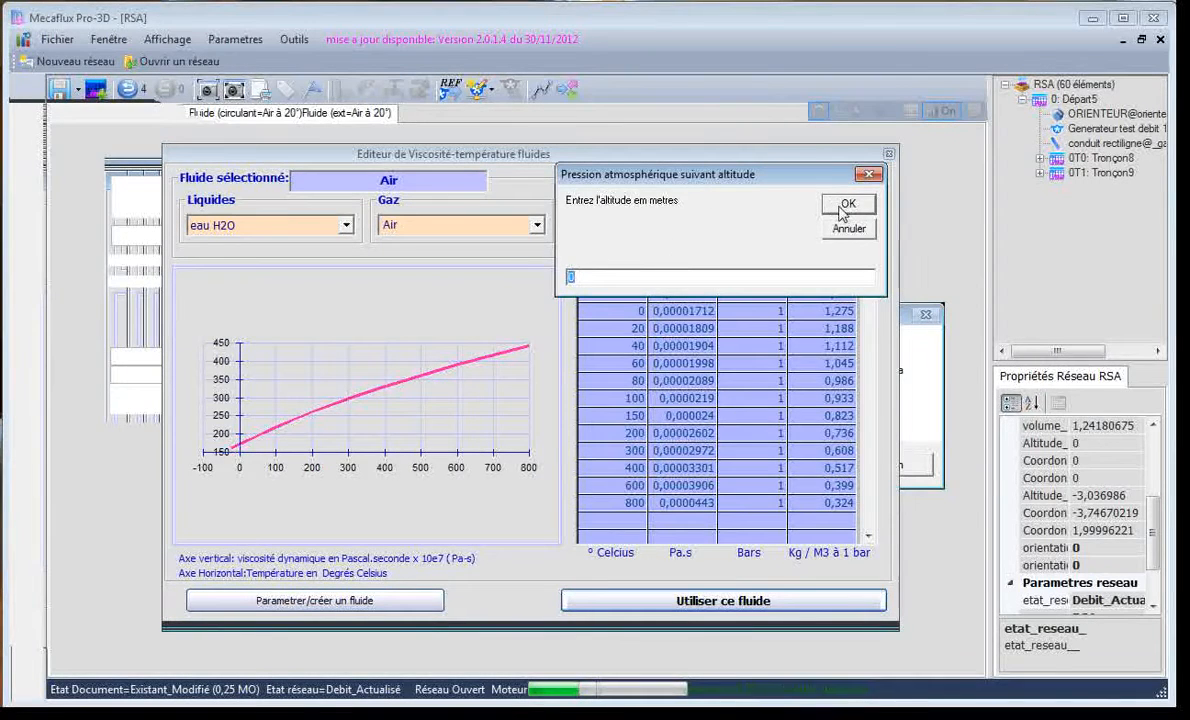
click(845, 205)
click(823, 445)
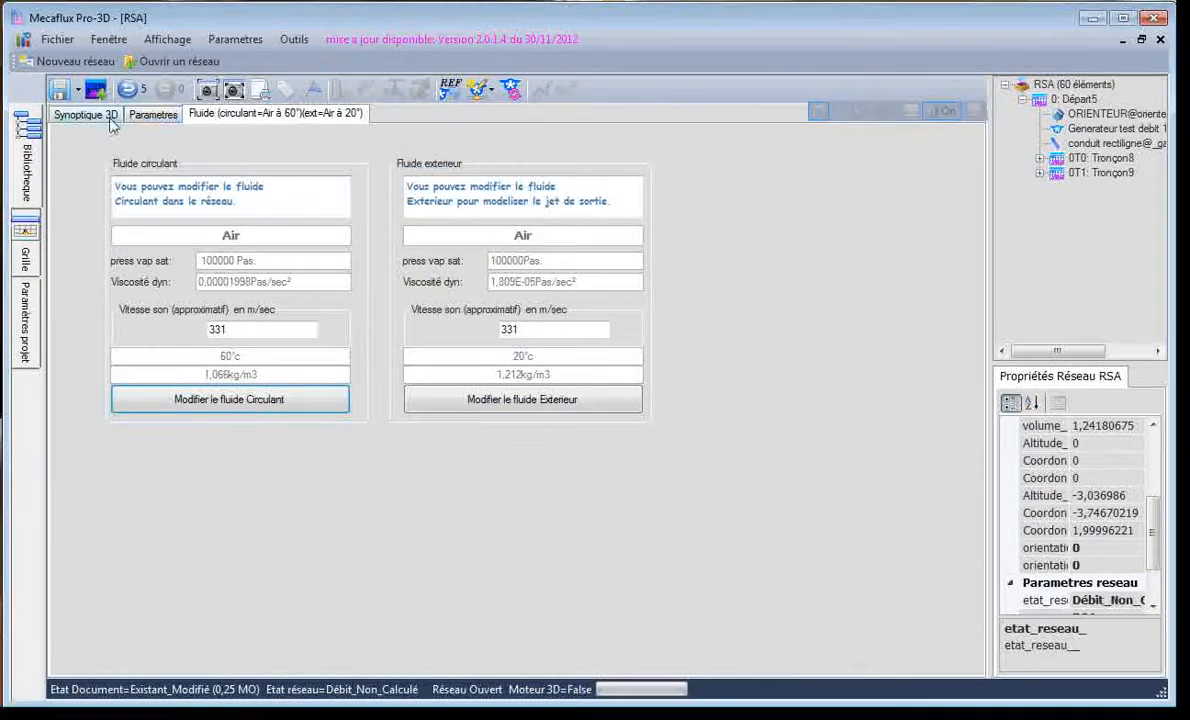
- Test the network with the 60 °C air by creating a generator that delivers 1000 m3/h
click(98, 114)
drag(417, 450, 384, 450)
click(479, 90)
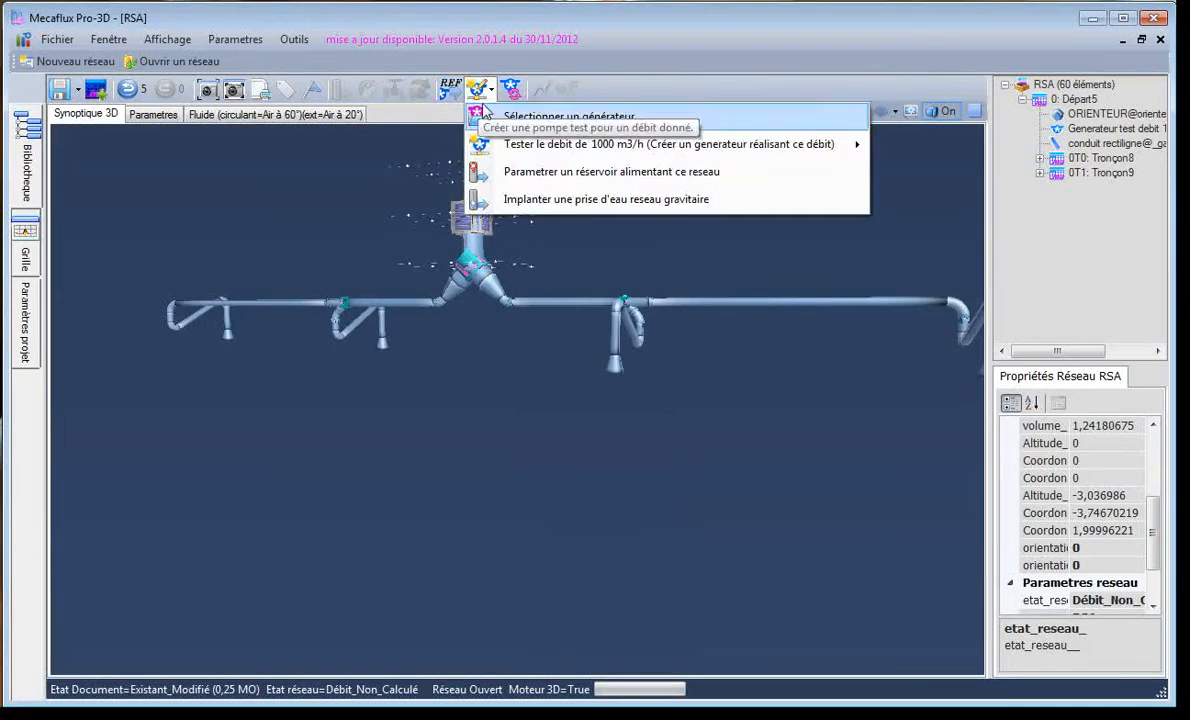
click(533, 150)
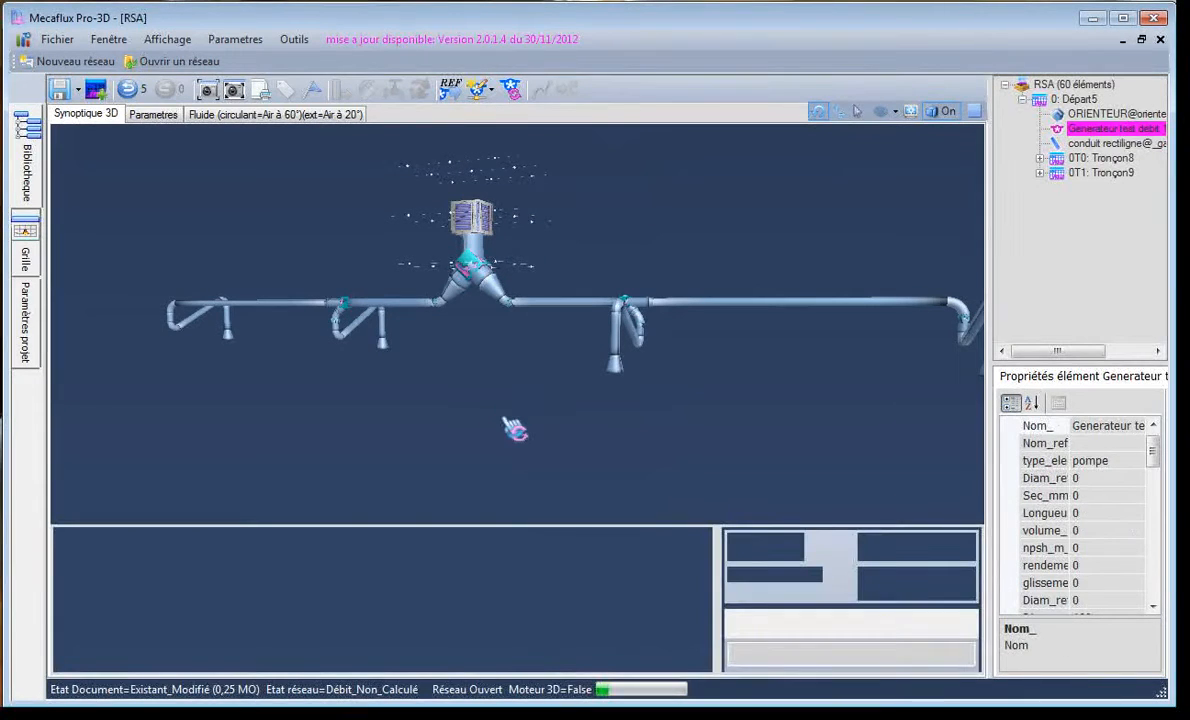
click(451, 375)
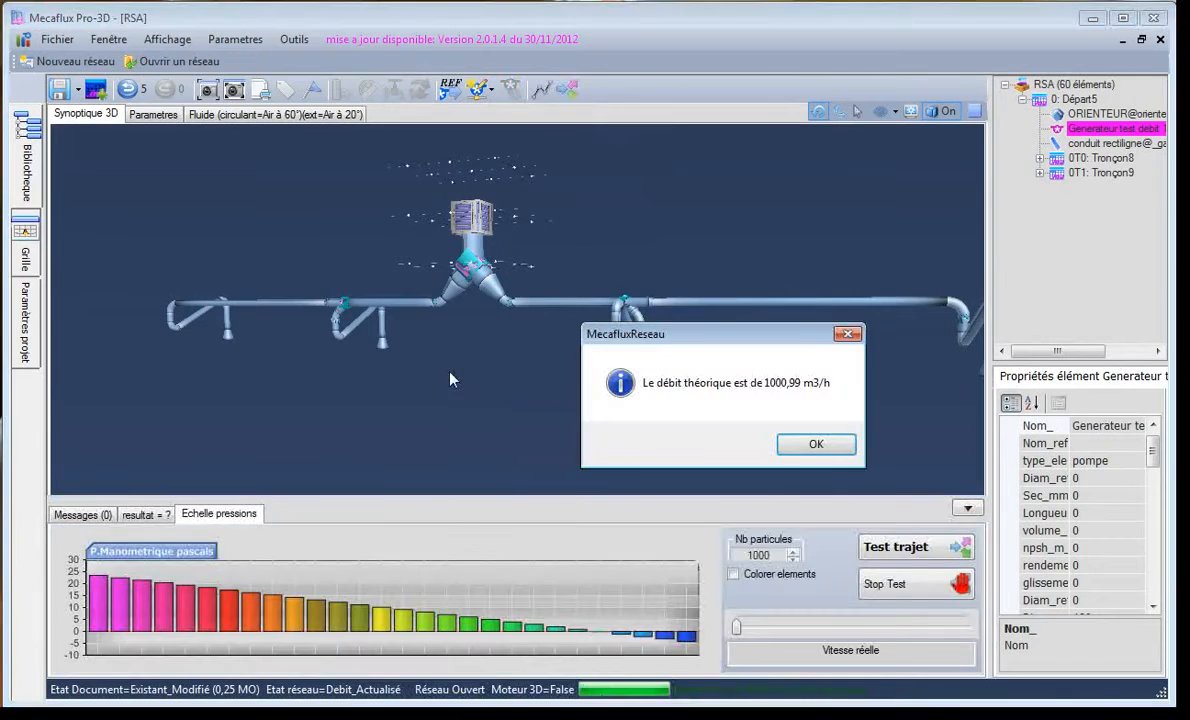
click(815, 445)
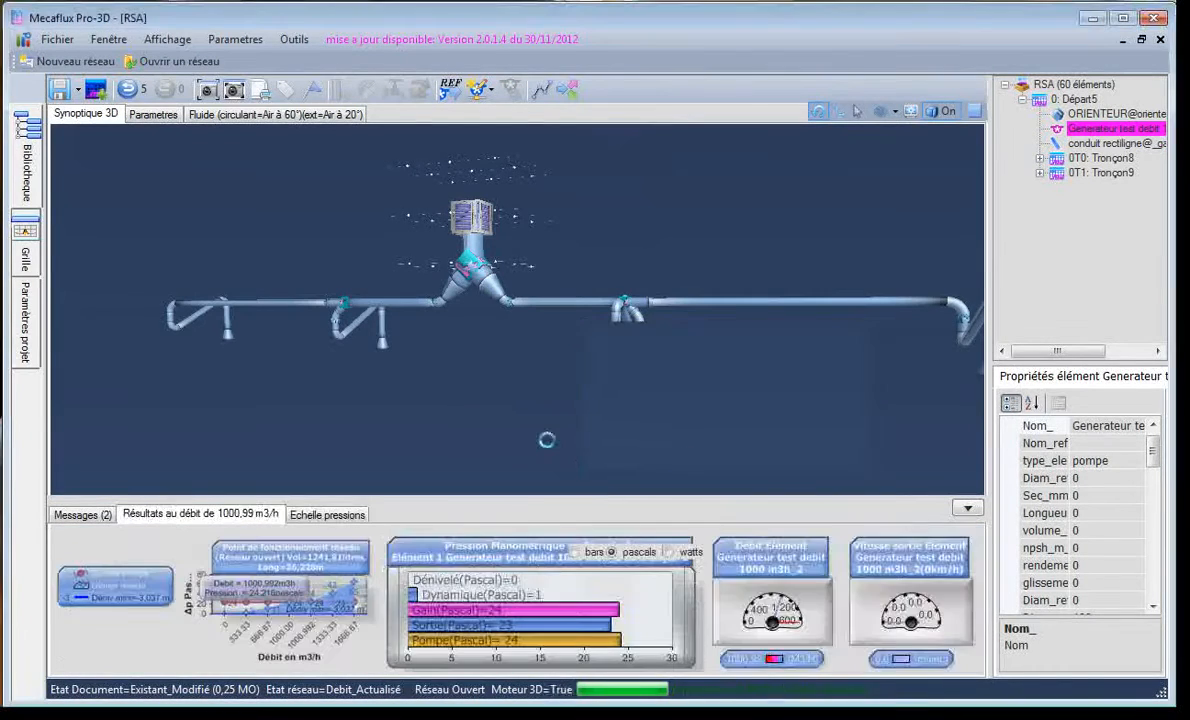
- Colour the network elements according to the pressure scale for the 60 °C air calculation
drag(465, 402, 777, 315)
drag(617, 452, 590, 452)
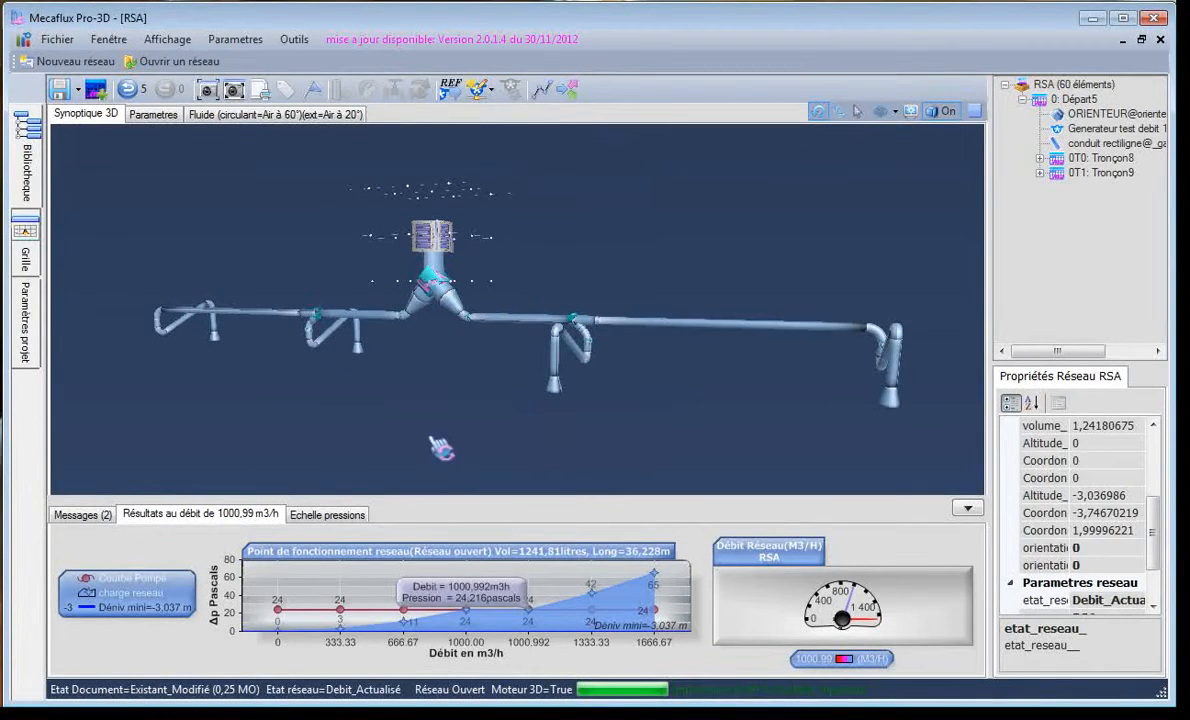
click(342, 517)
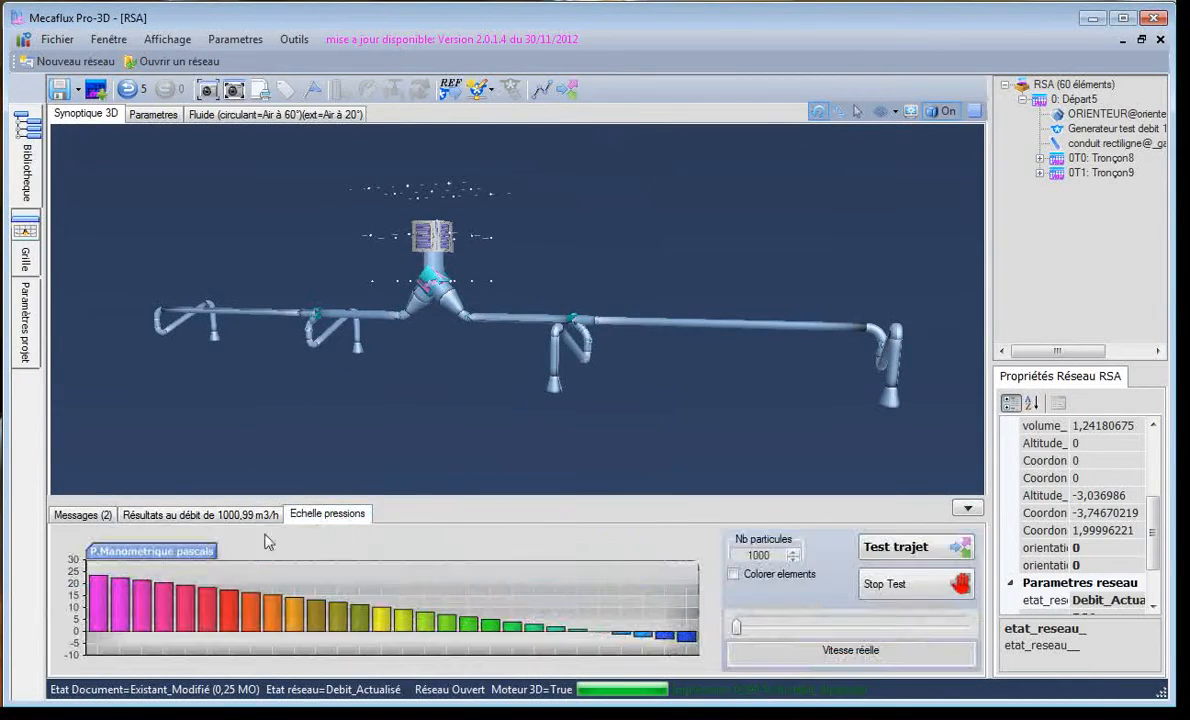
click(733, 574)
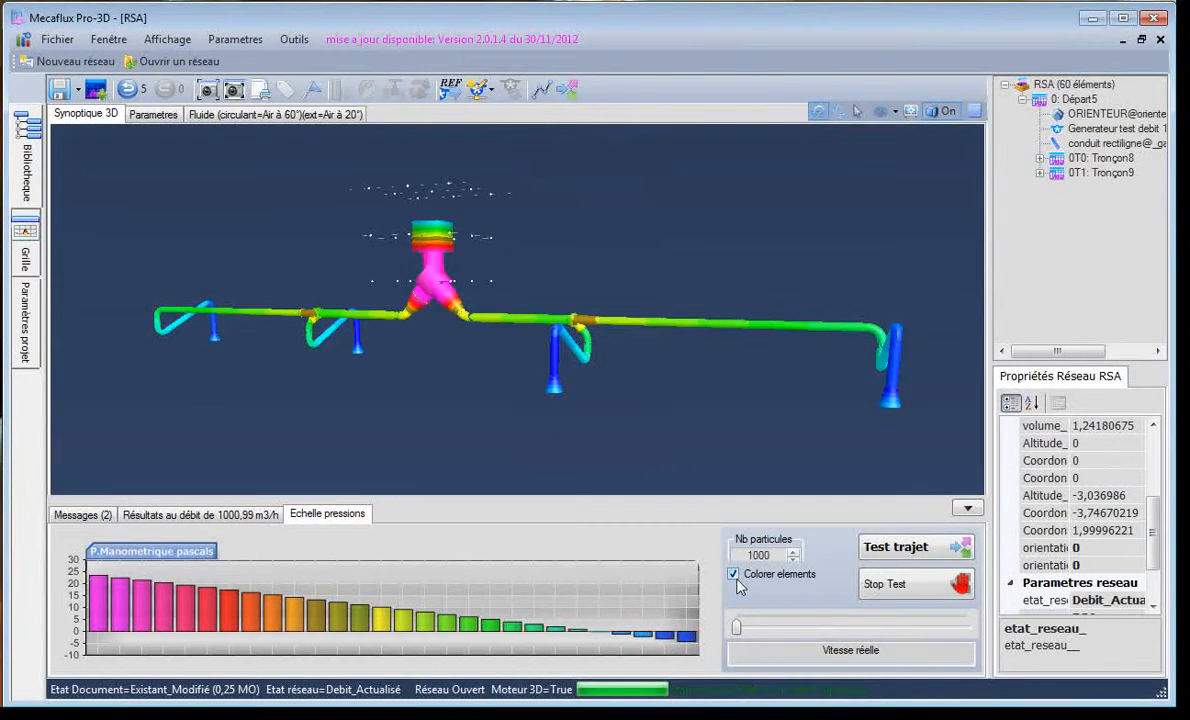
- Run the particle path test with 1000 particles, examine the jets at the branch outlets, and stop the test
click(893, 547)
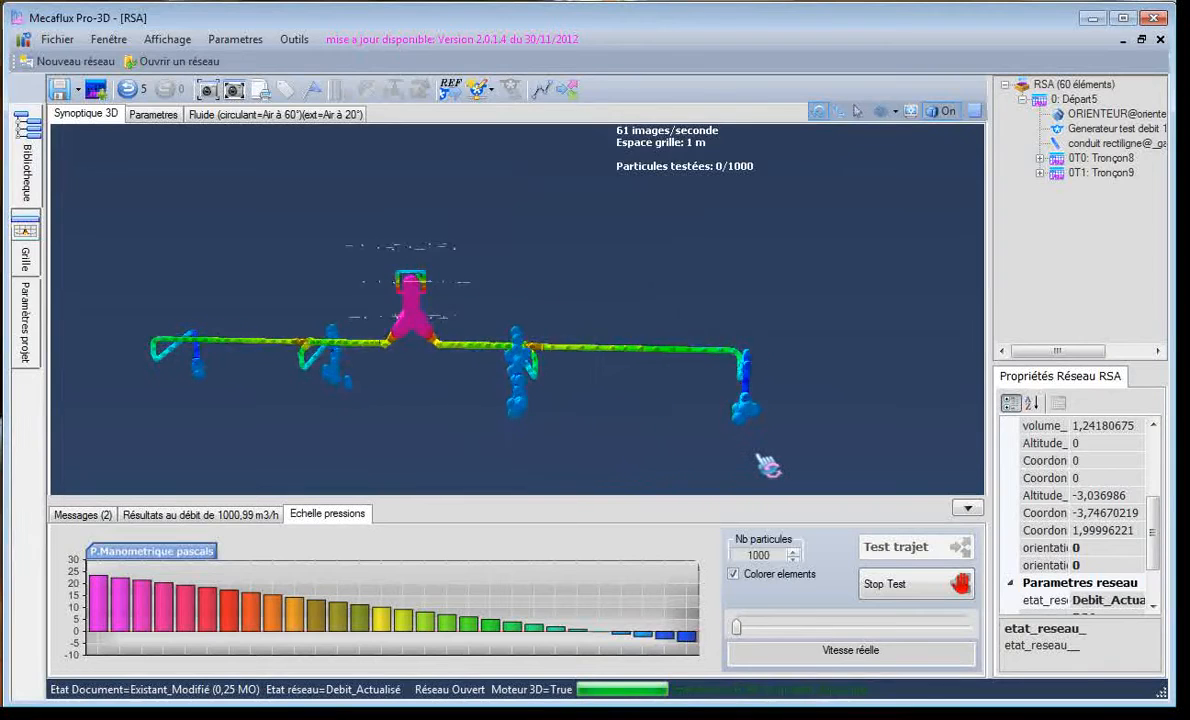
drag(634, 444, 712, 406)
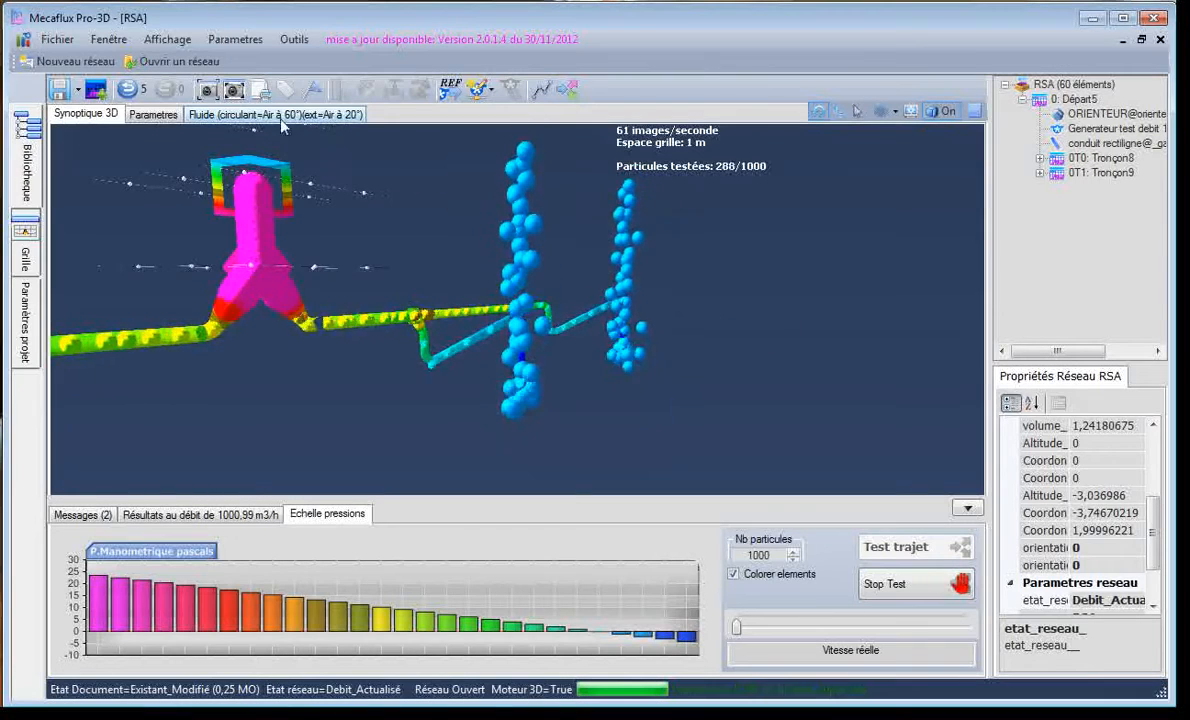
drag(397, 284, 530, 458)
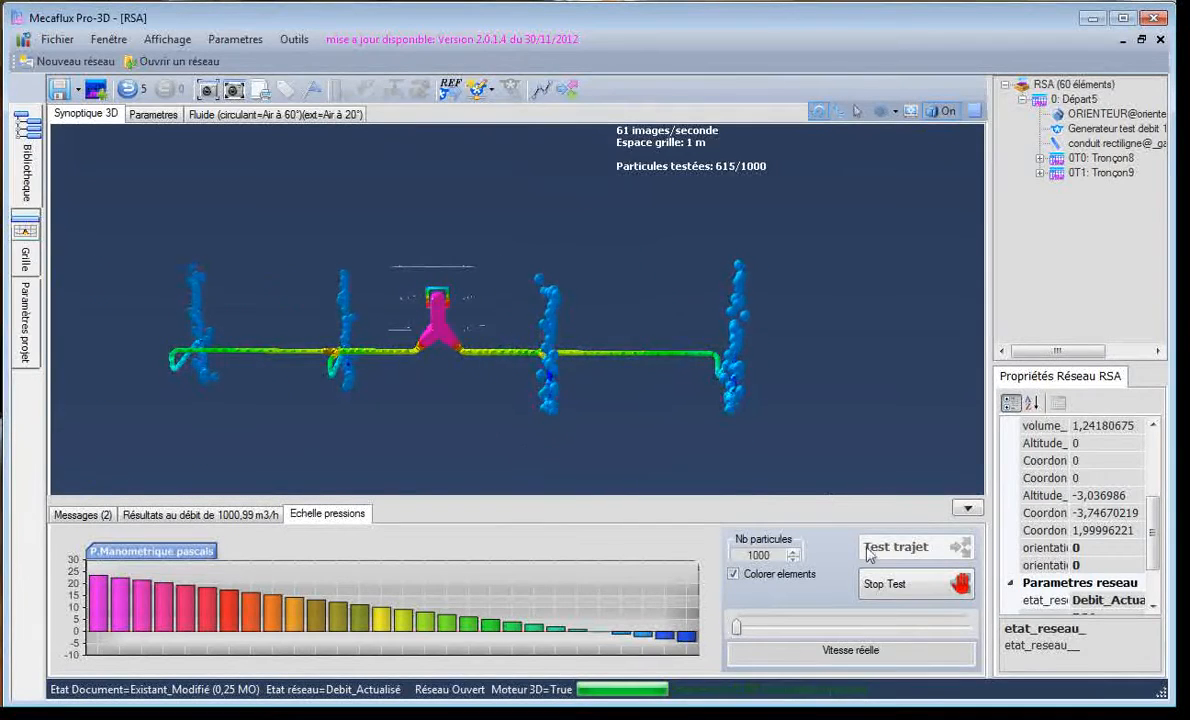
click(895, 583)
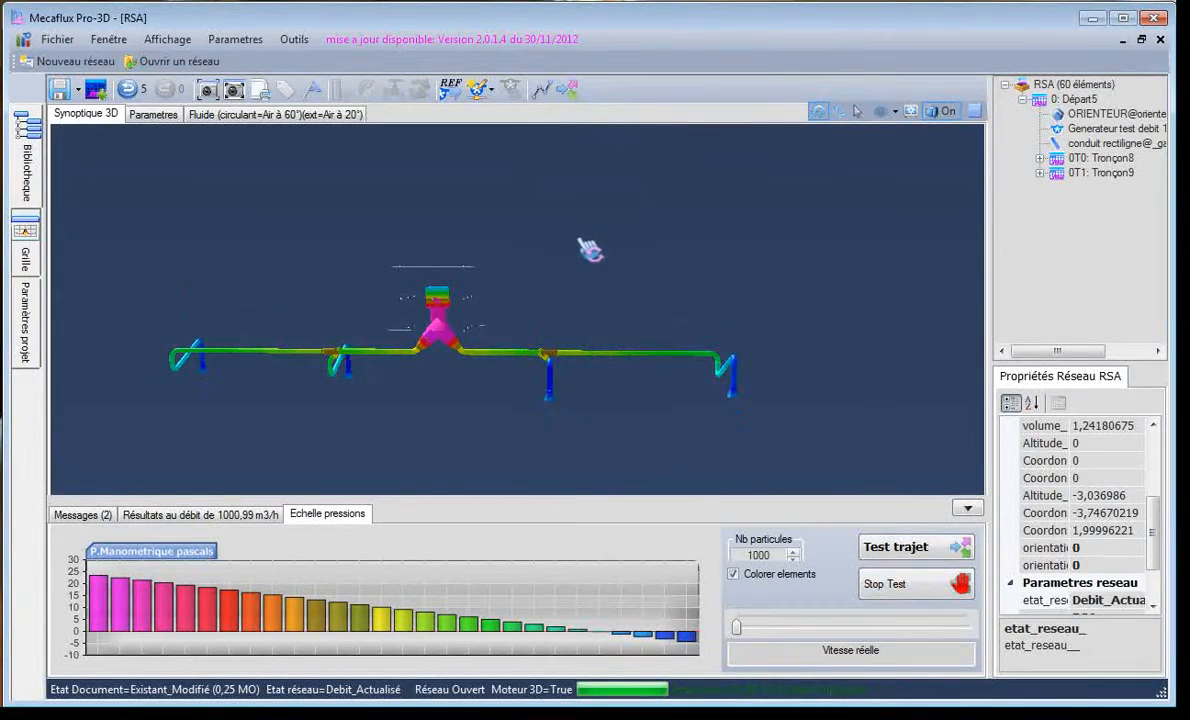
- Switch the network to aspiration and test it with a generator that delivers 1000 m3/h
click(449, 92)
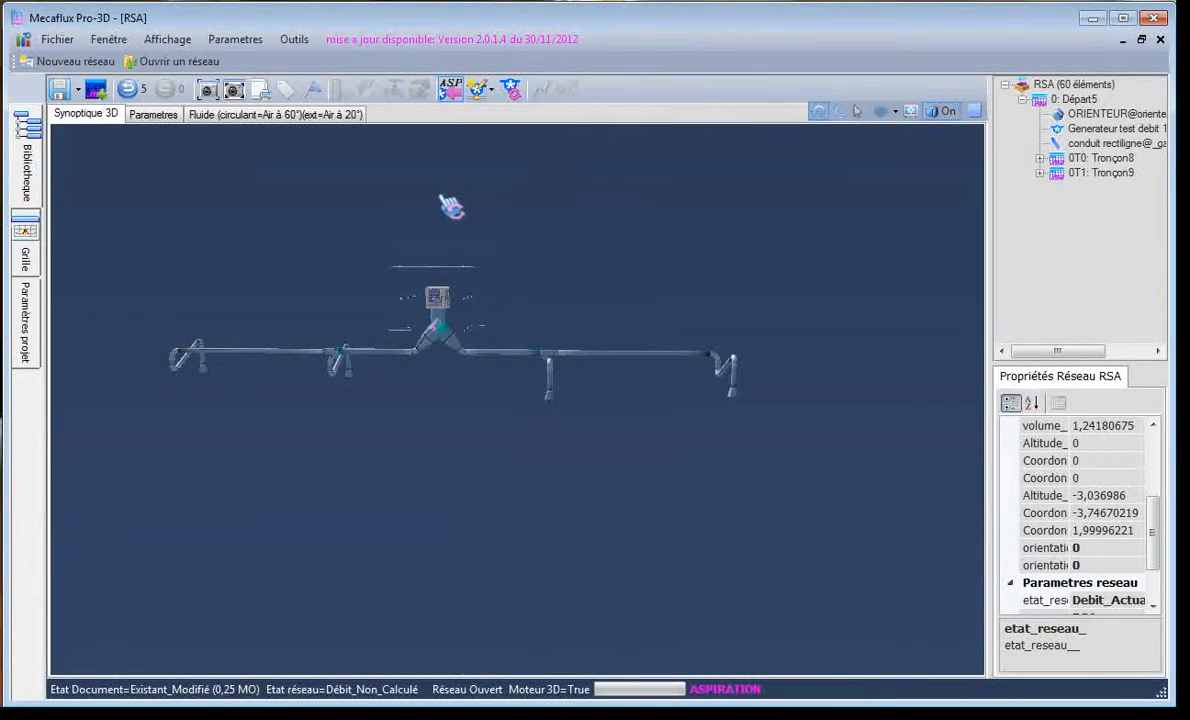
drag(480, 202, 341, 318)
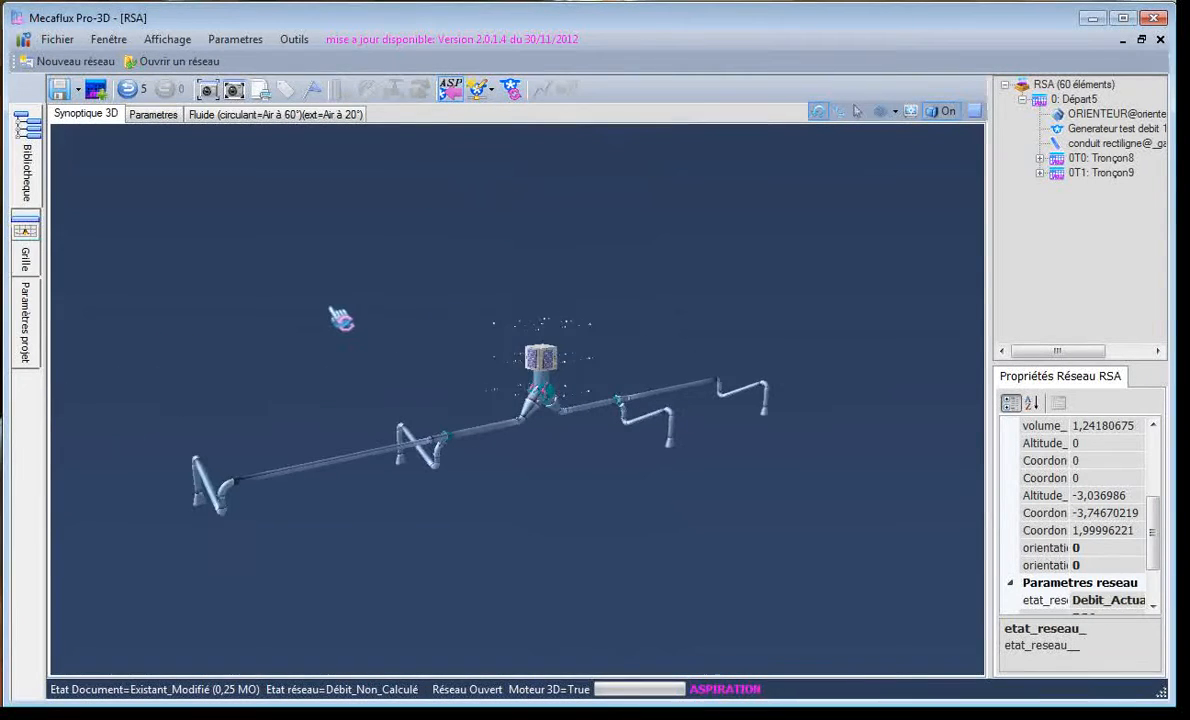
click(480, 94)
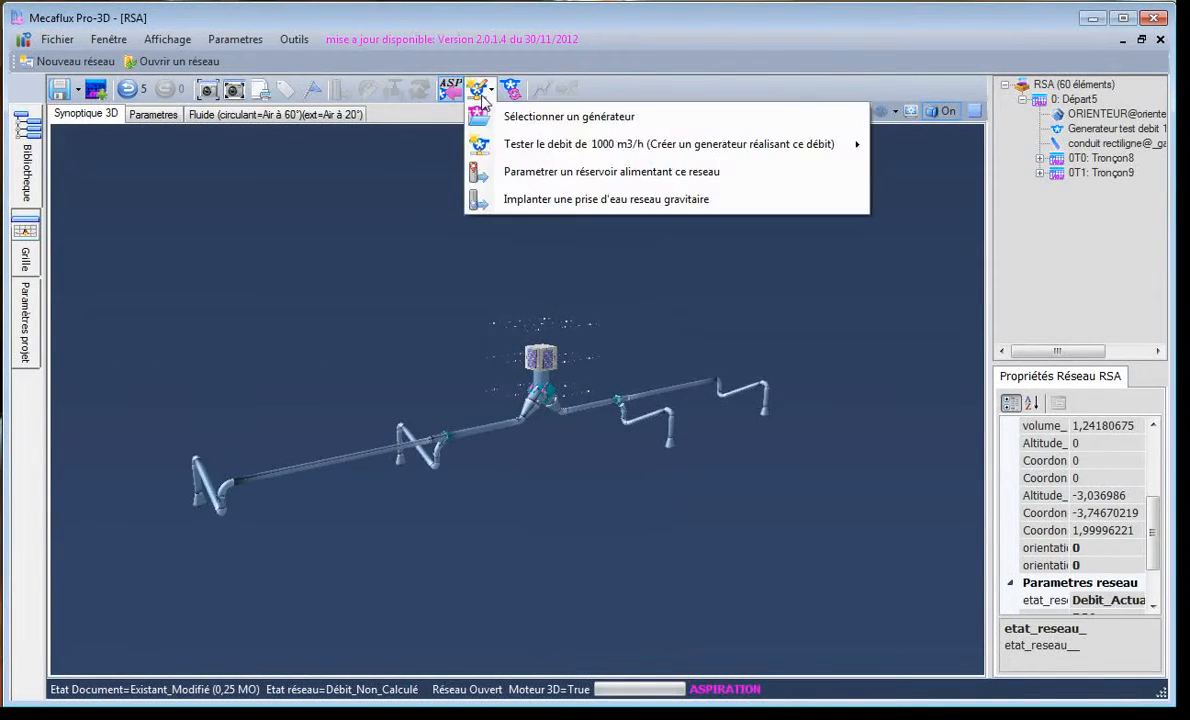
click(555, 152)
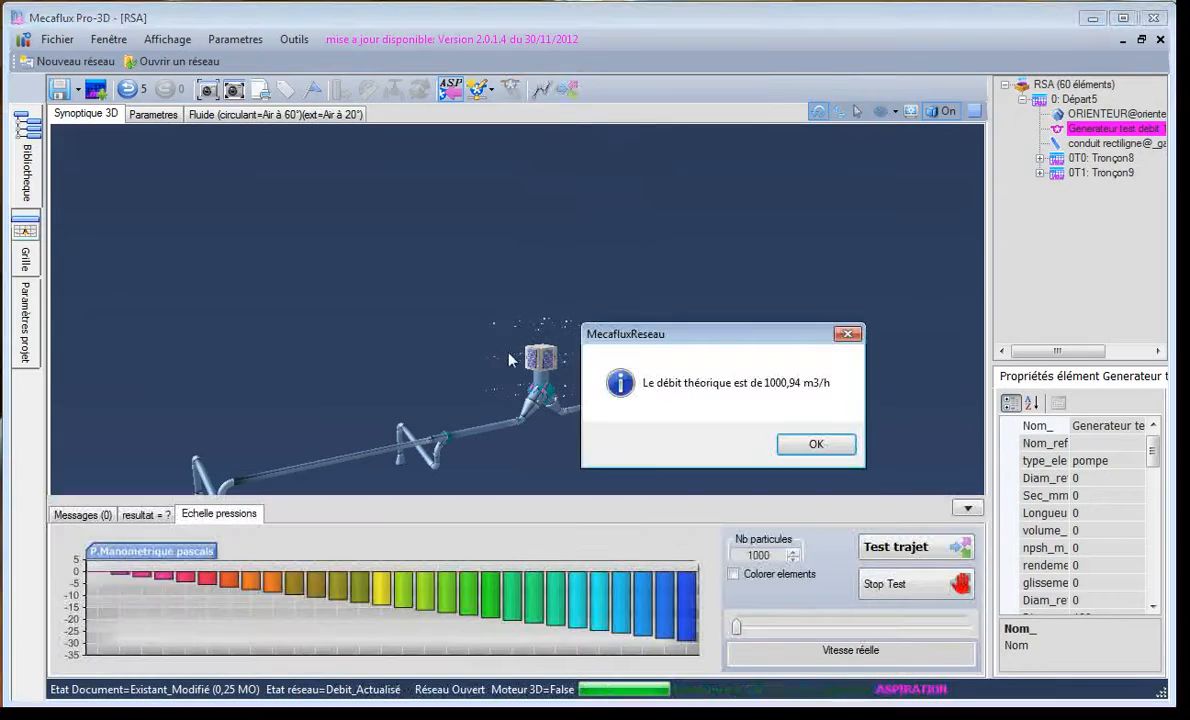
click(815, 445)
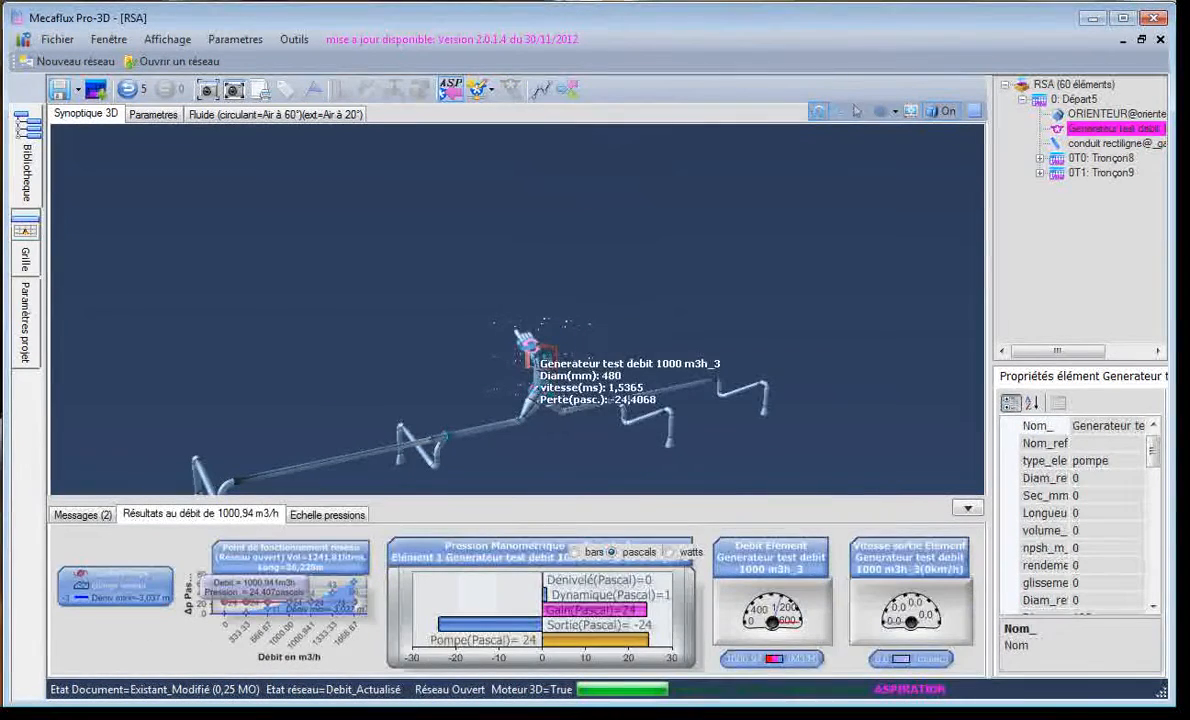
- Check the generator's results in aspiration mode, and colour the network elements according to the pressure scale
click(538, 357)
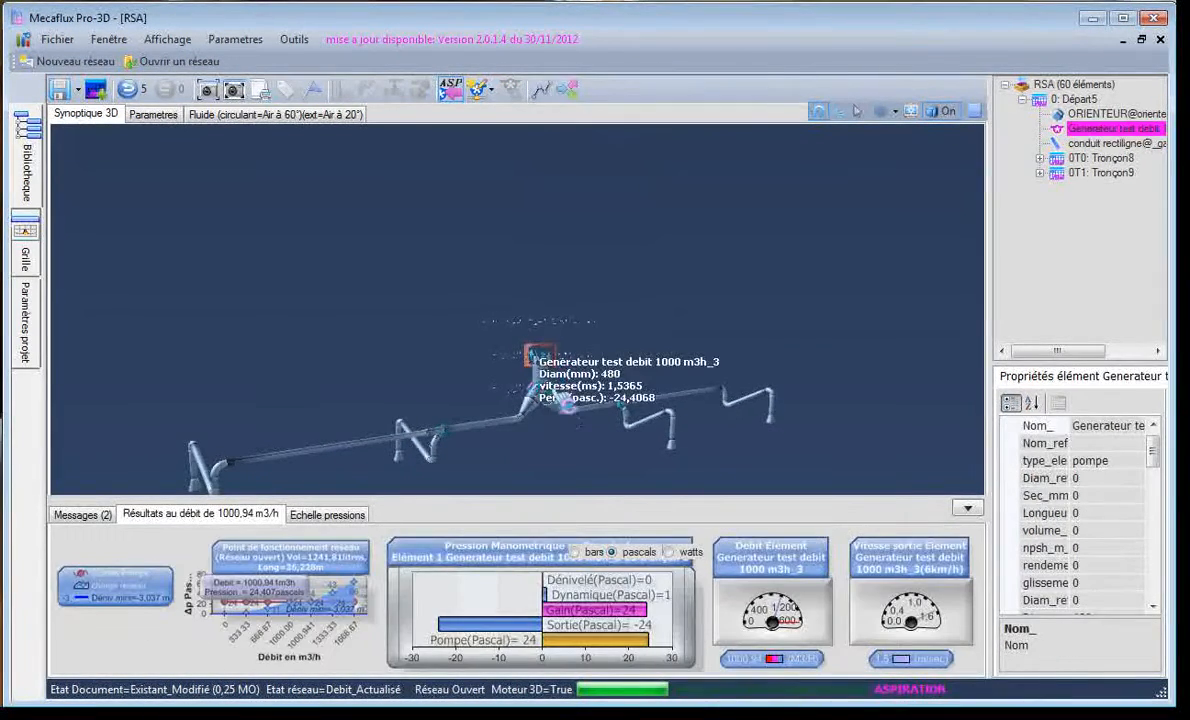
click(638, 325)
mouse_move(532, 439)
mouse_down()
mouse_move(515, 455)
mouse_move(507, 439)
mouse_move(315, 430)
mouse_move(980, 450)
mouse_move(528, 452)
mouse_up()
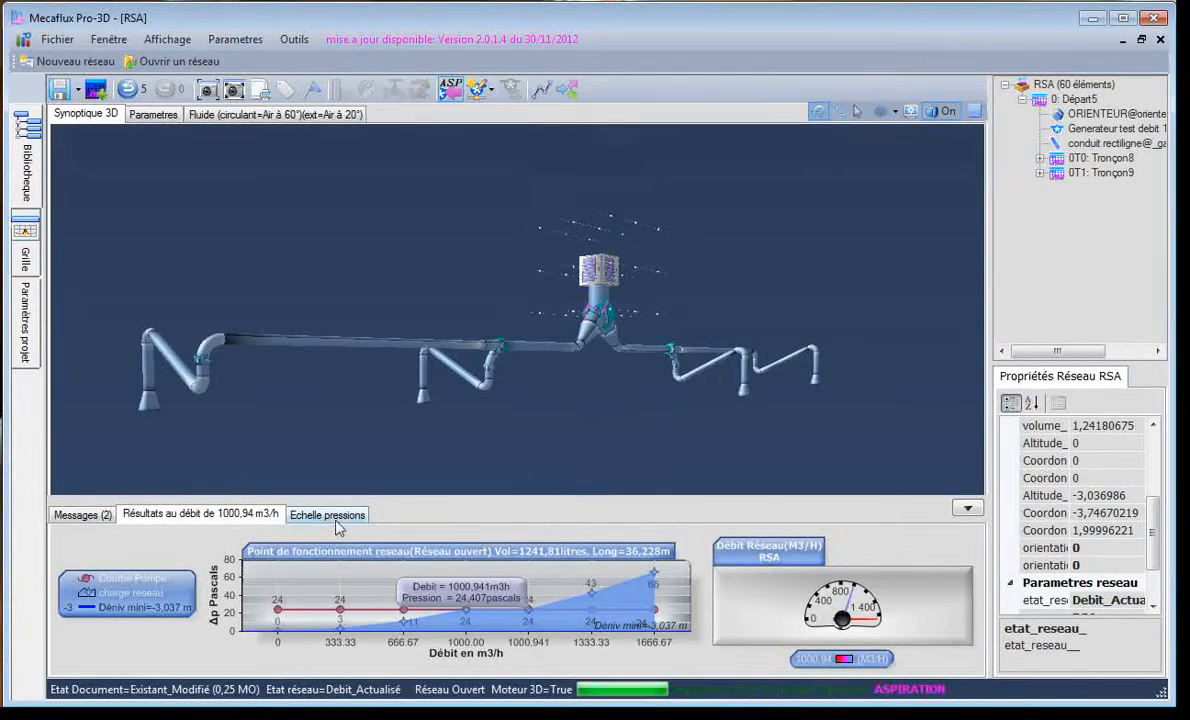
click(336, 516)
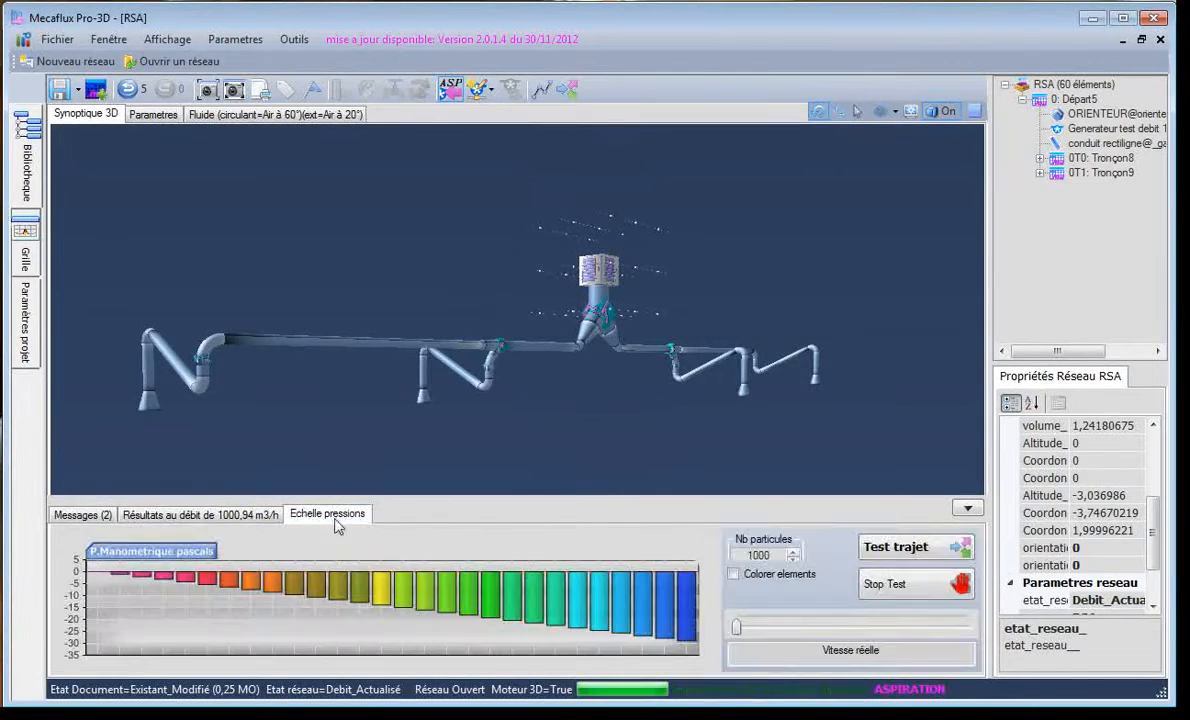
click(734, 574)
drag(636, 474, 617, 421)
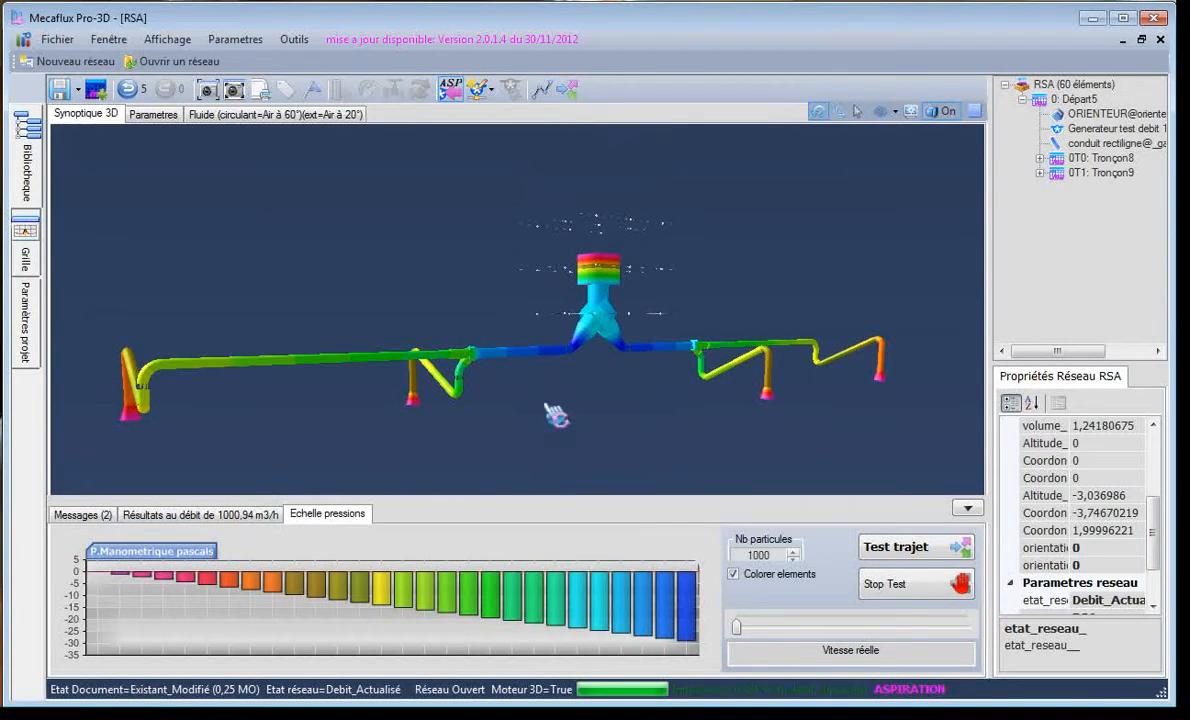
click(583, 364)
drag(583, 366, 510, 440)
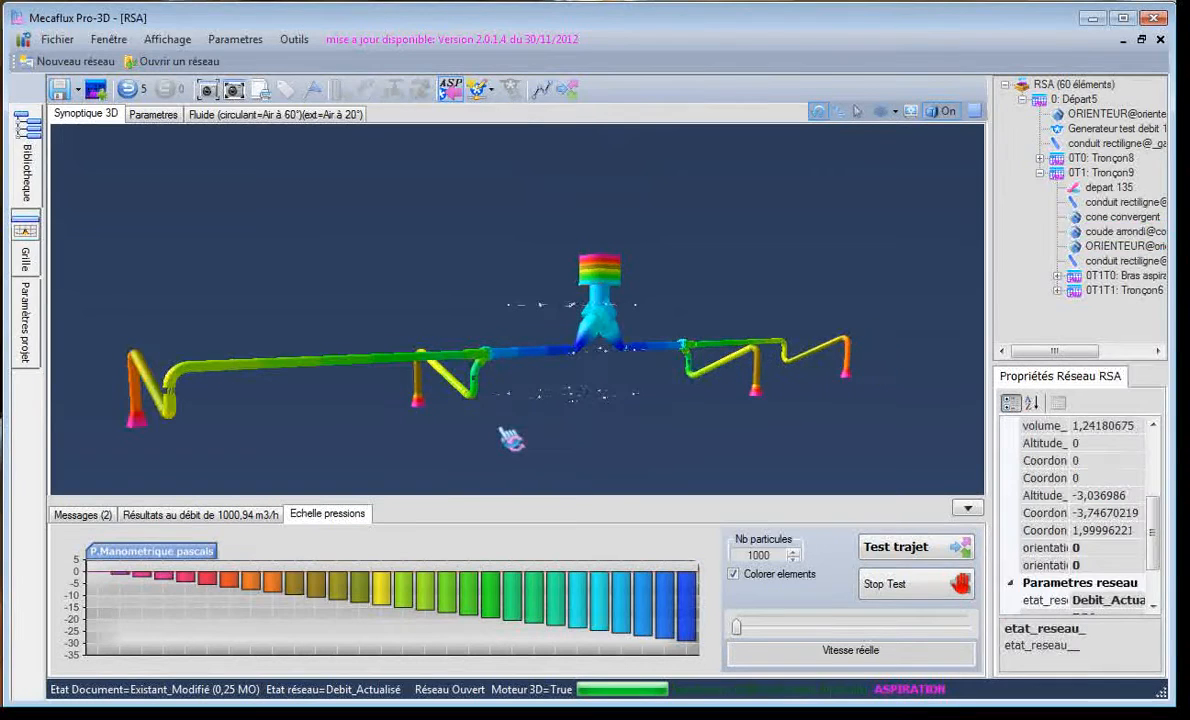
- Run the particle path test on the aspiration network with 1000 particles, examine the flow from several angles, and stop it
click(905, 547)
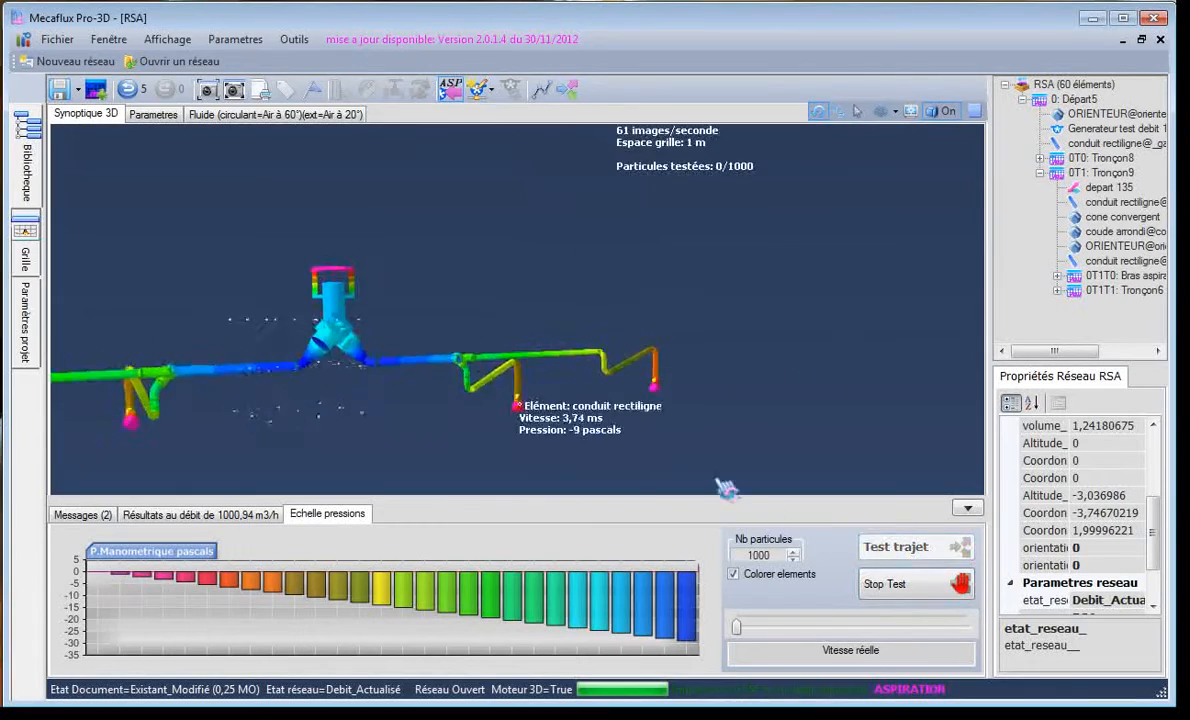
drag(811, 336, 555, 456)
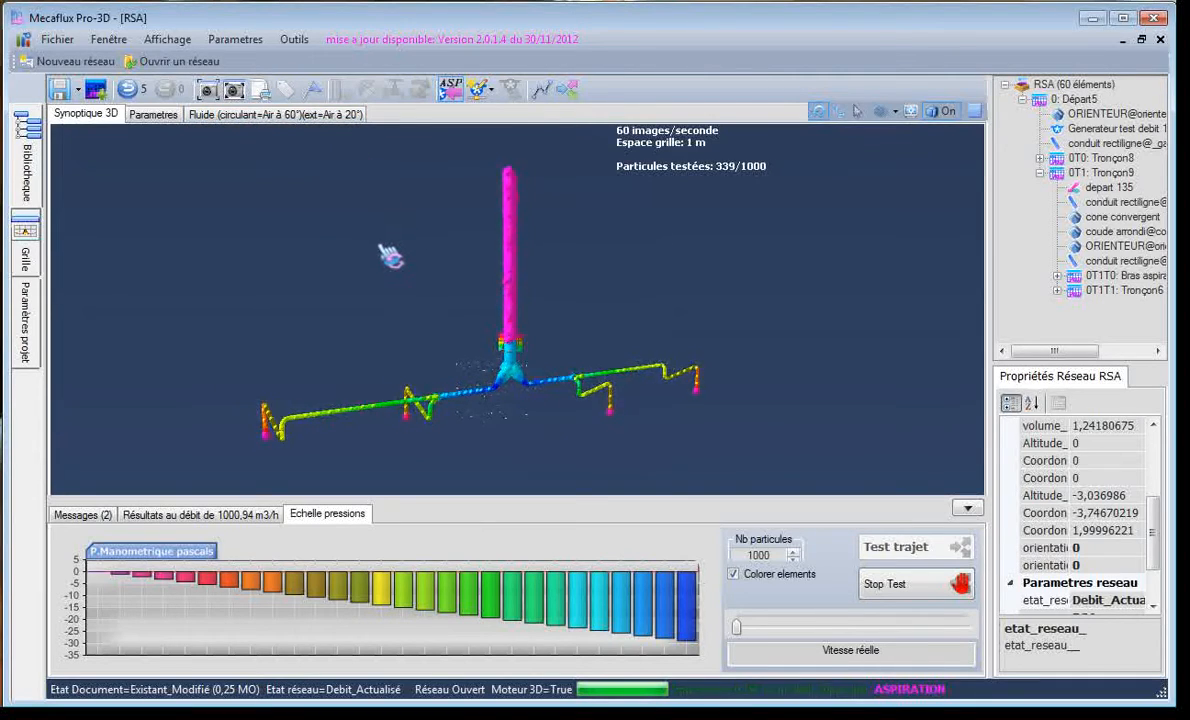
drag(401, 231, 375, 279)
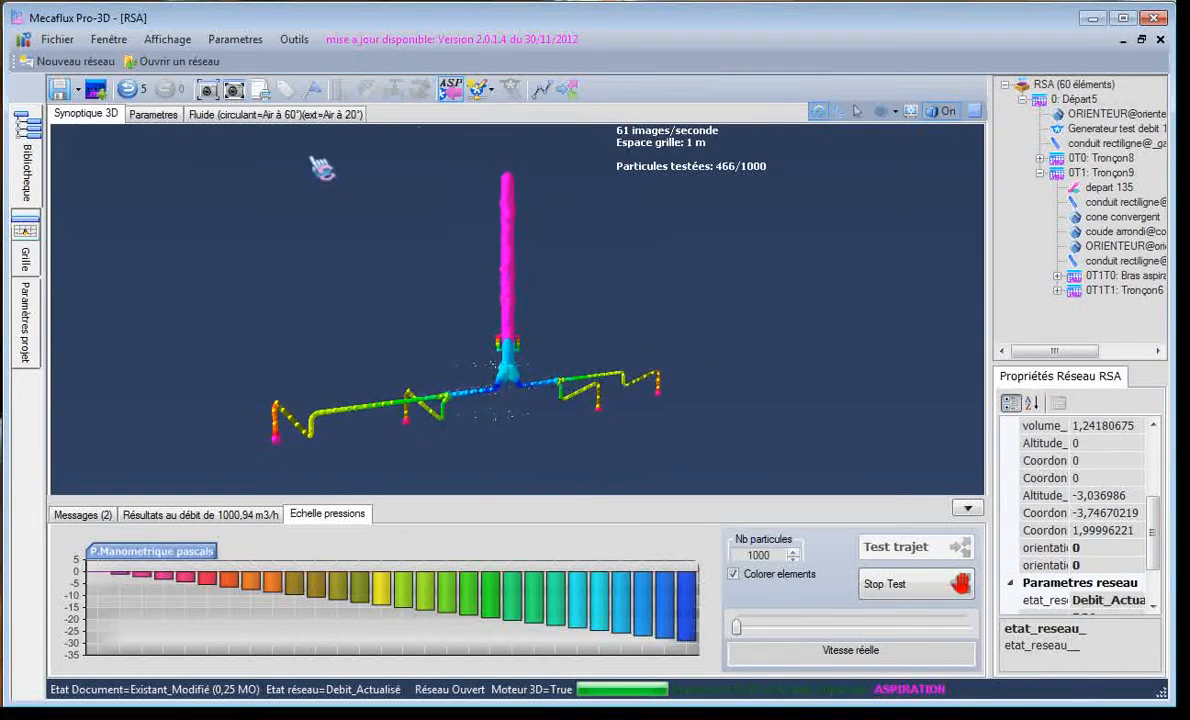
click(898, 590)
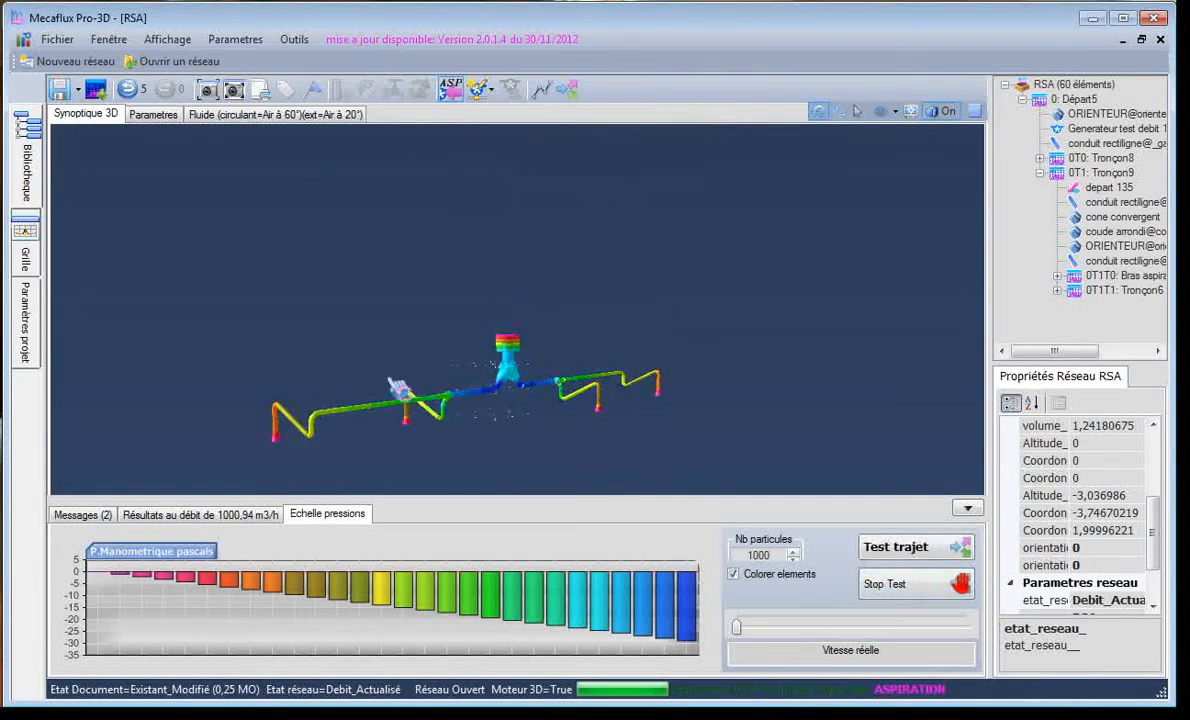
- Change the circulating fluid to the gas Air at 0 °C, applying the atmospheric pressure correction with the proposed altitude
click(215, 115)
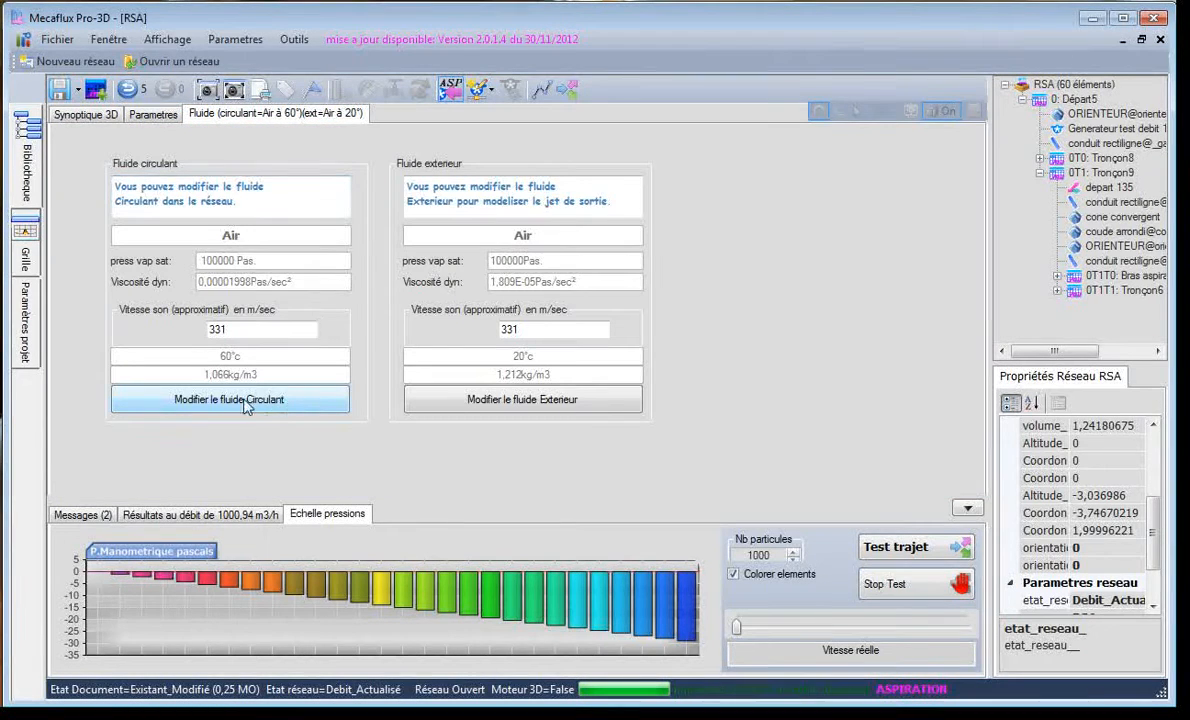
click(245, 401)
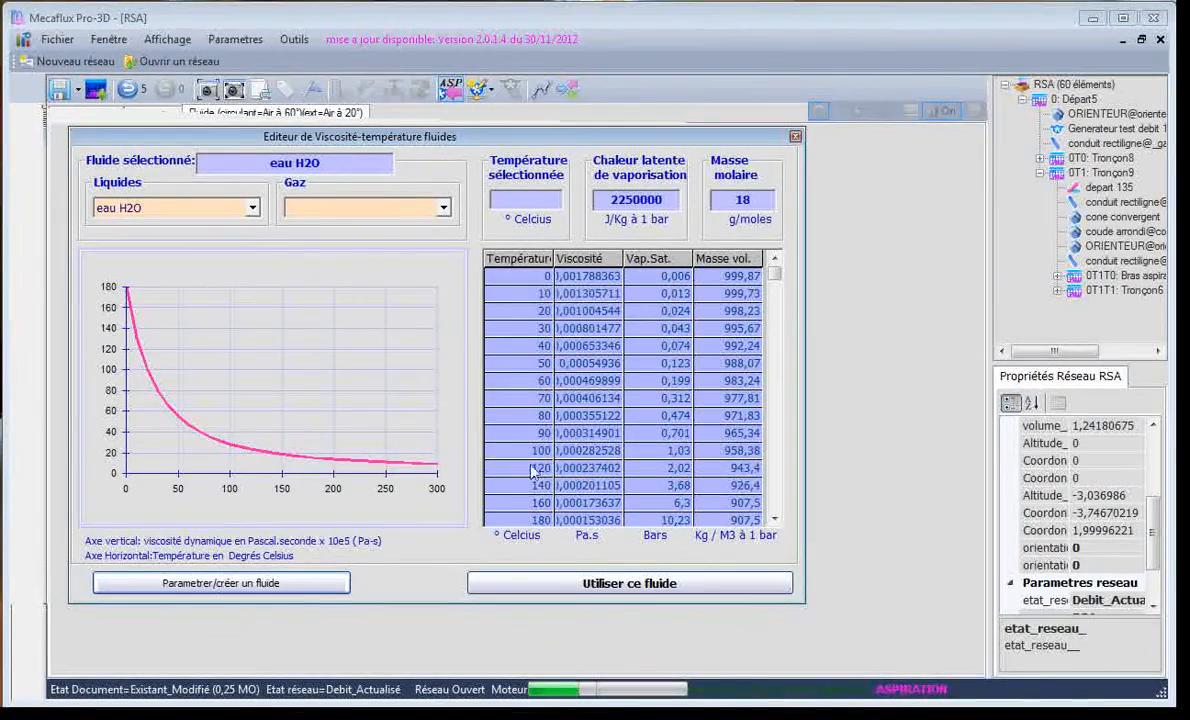
click(440, 208)
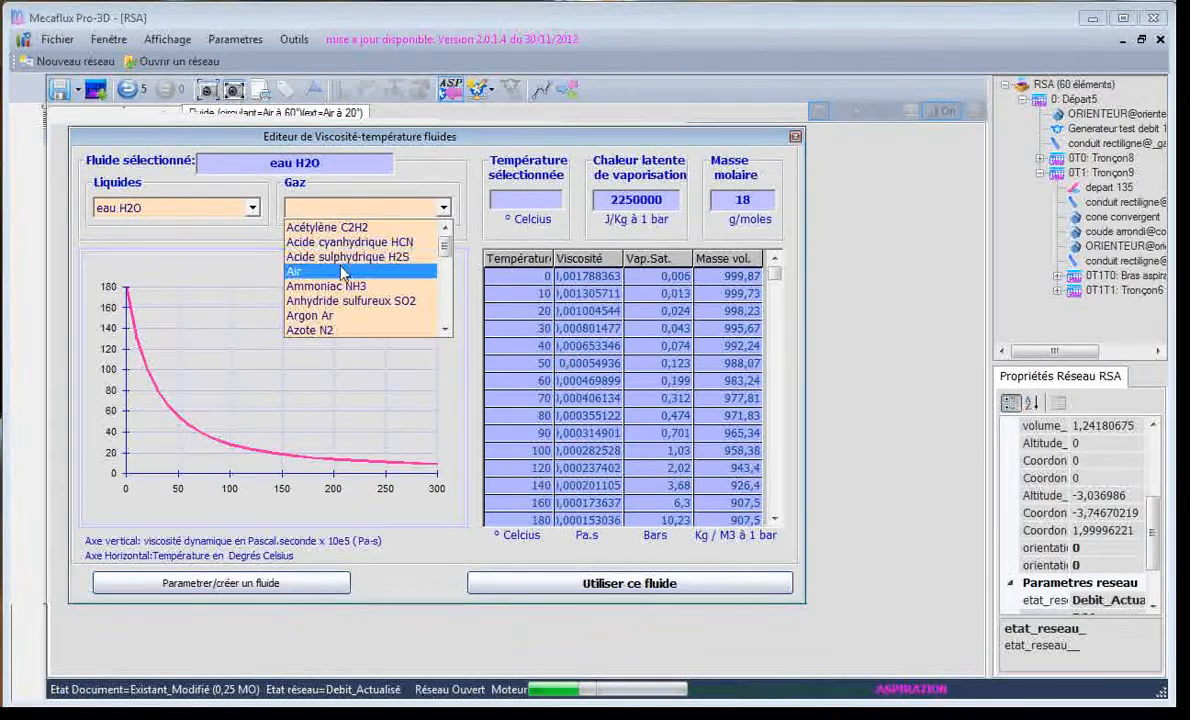
click(320, 276)
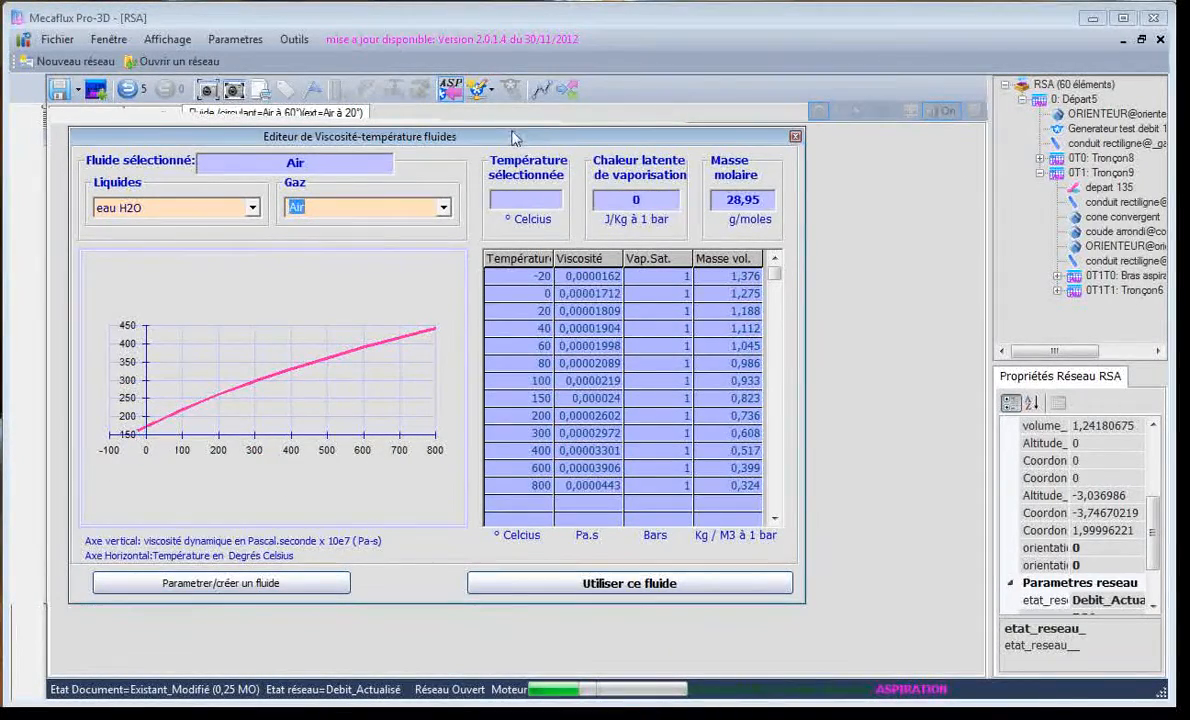
mouse_move(514, 136)
mouse_down()
mouse_move(519, 162)
mouse_move(518, 147)
mouse_up()
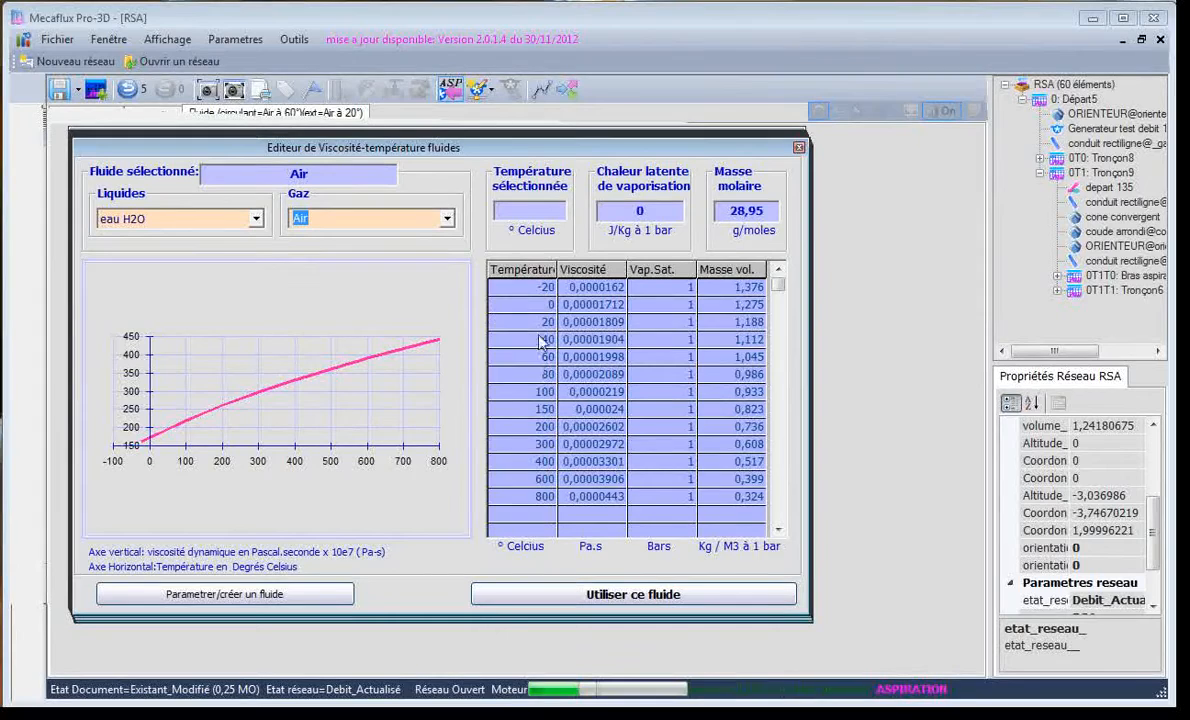
click(540, 304)
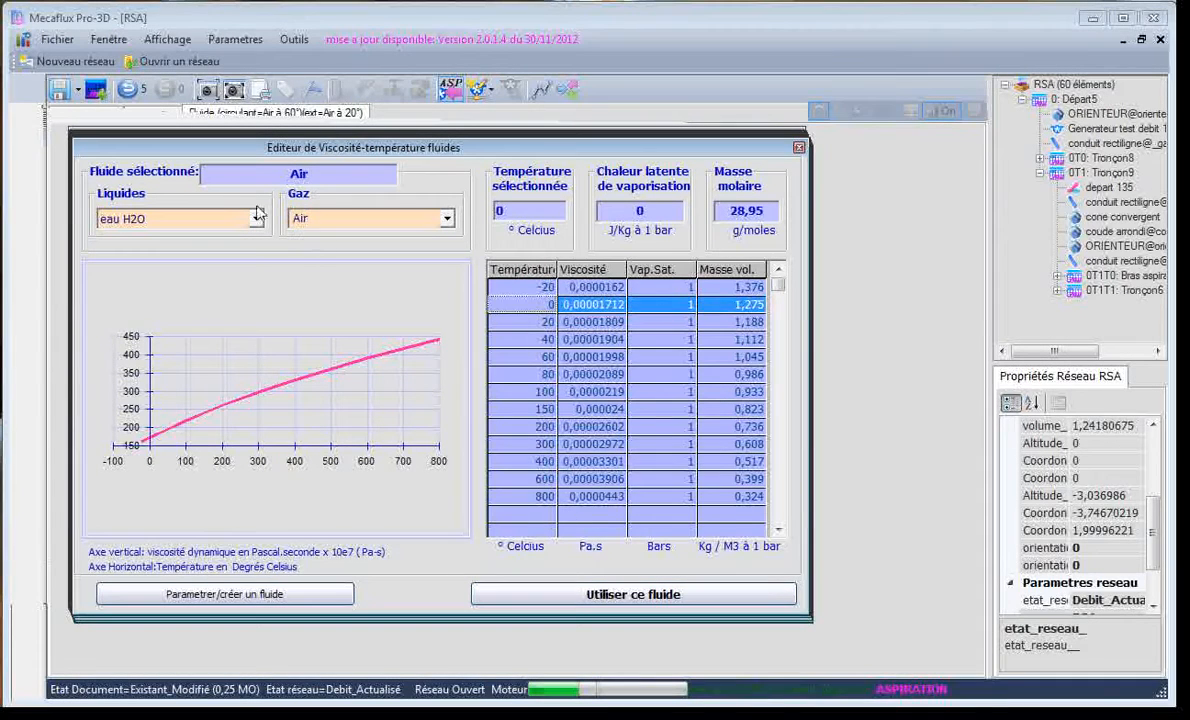
click(583, 597)
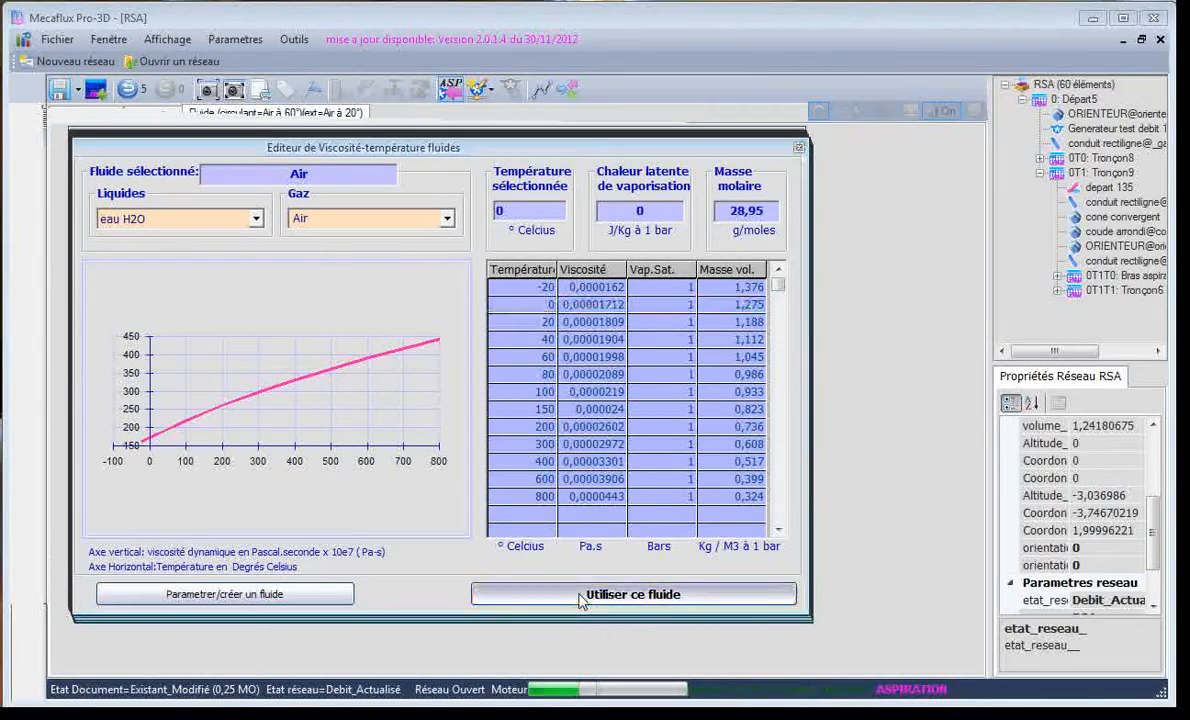
click(802, 465)
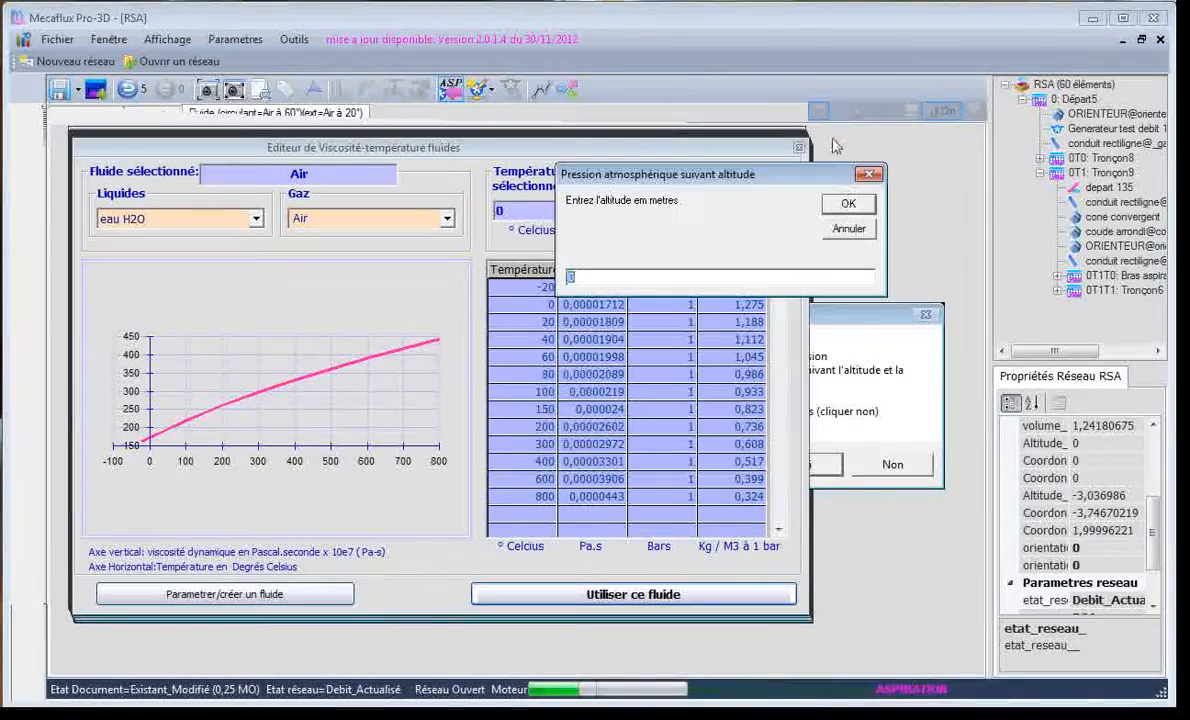
click(850, 203)
click(826, 444)
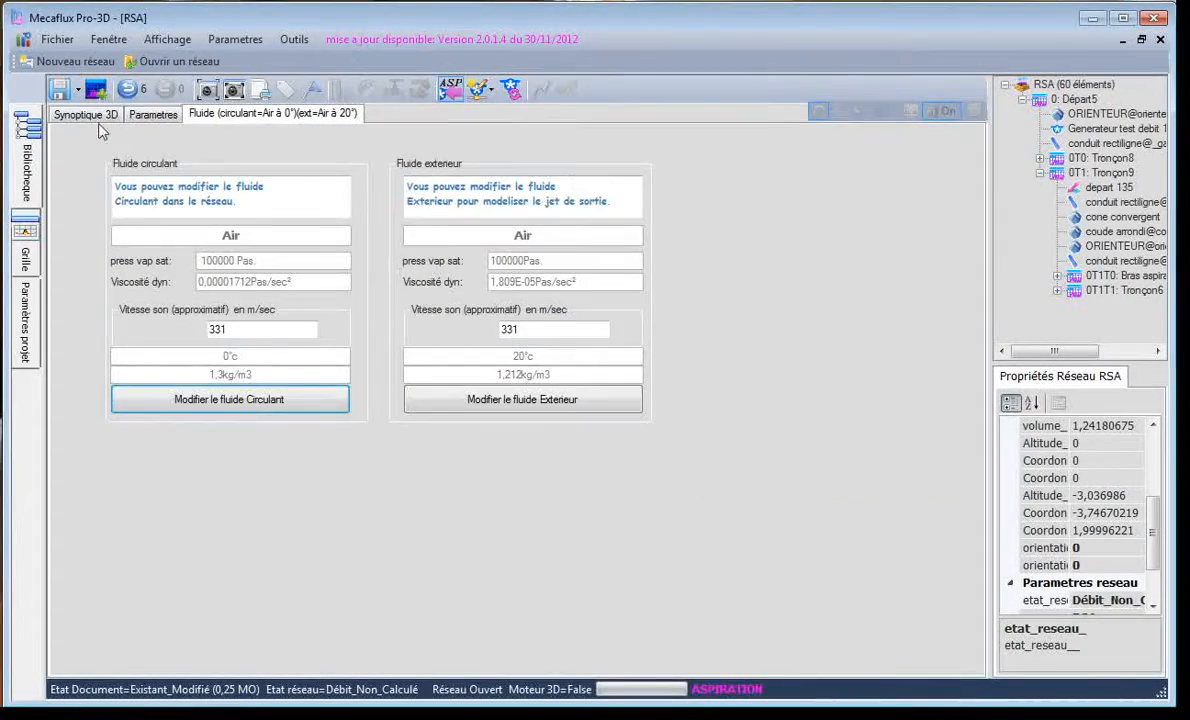
- Return to the 3D network view and test the aspiration network with a generator that delivers 1000 m3/h
click(97, 114)
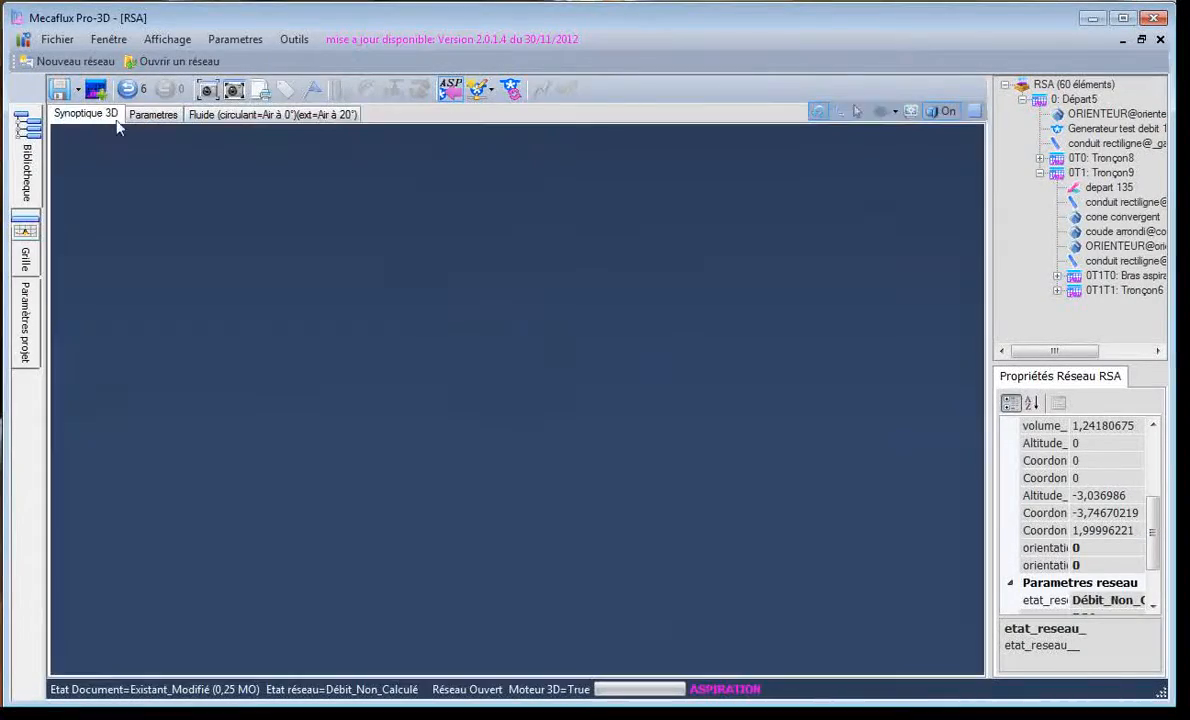
click(450, 92)
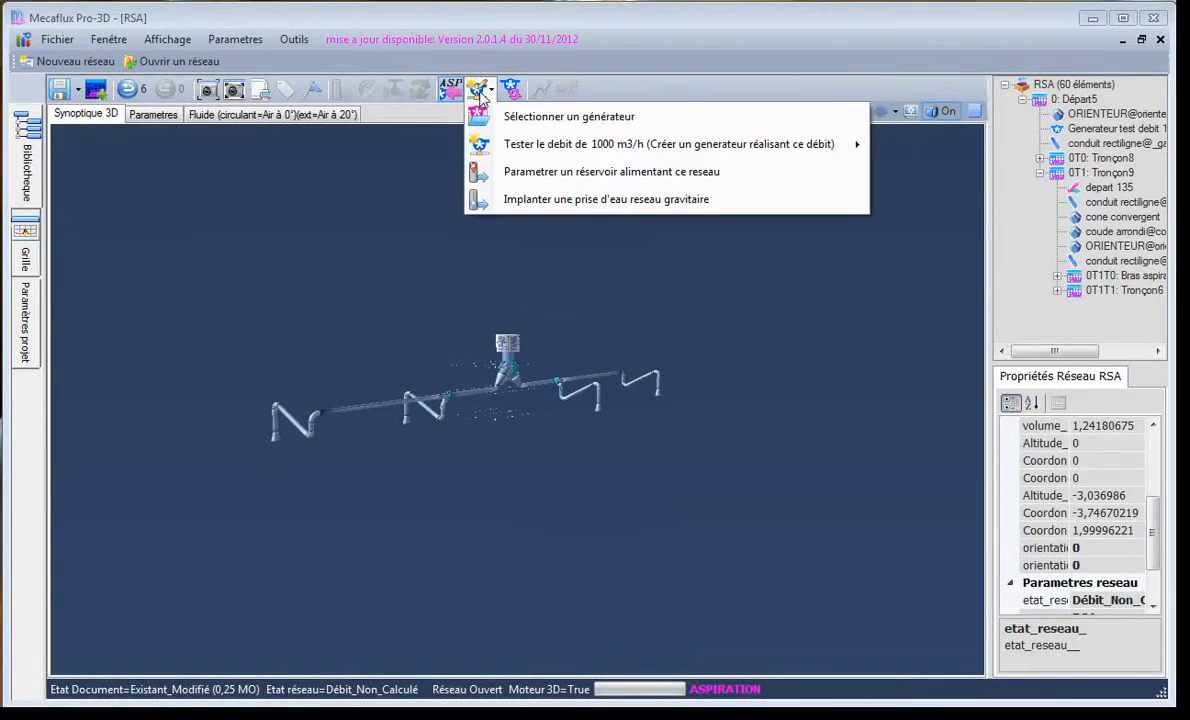
click(505, 143)
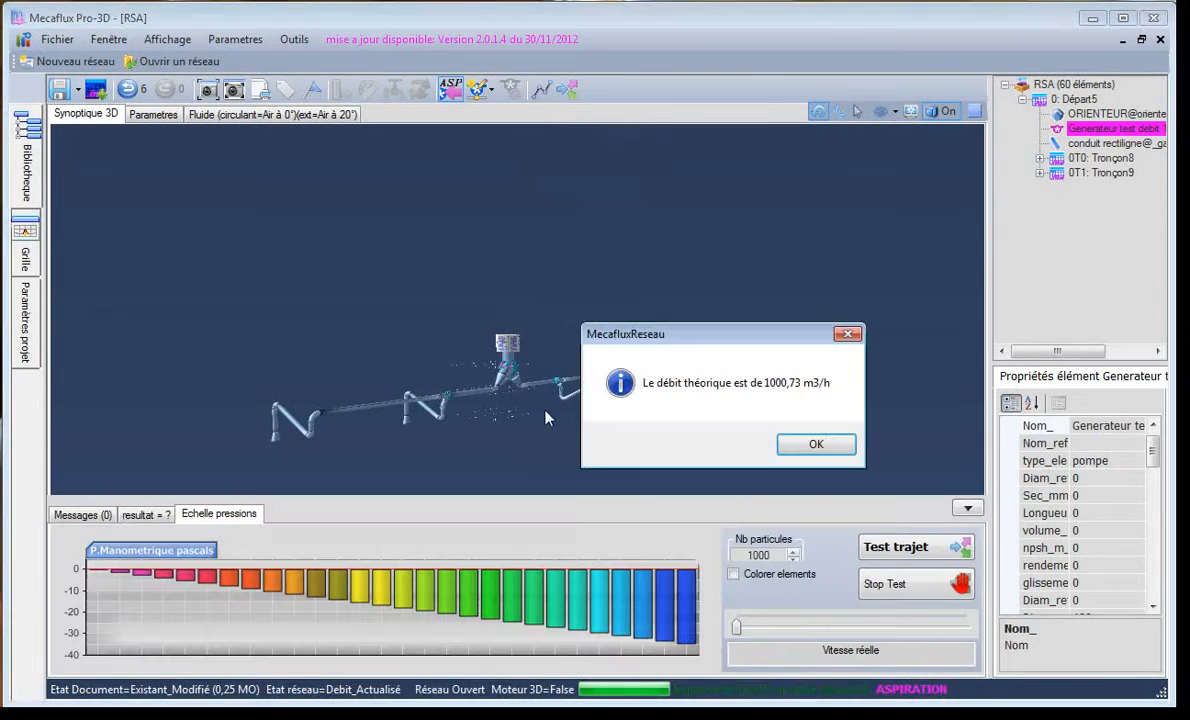
click(815, 446)
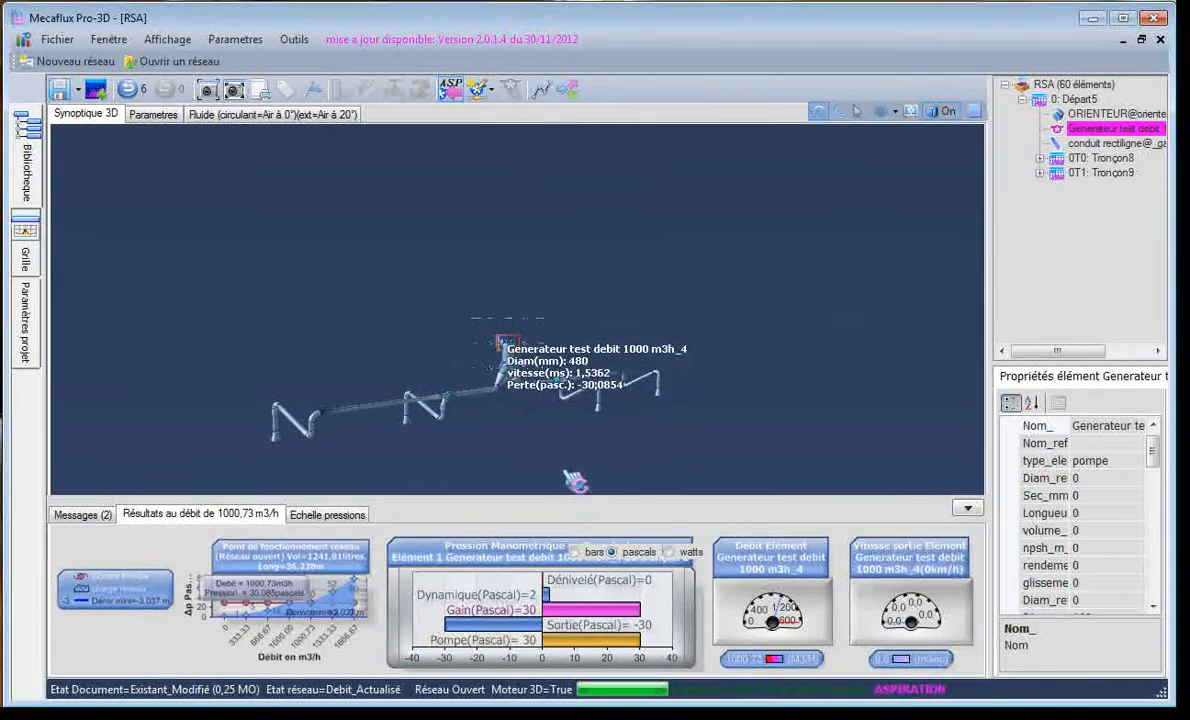
- Display the pressure scale for the recalculated network and colour the elements according to it
drag(463, 364, 511, 443)
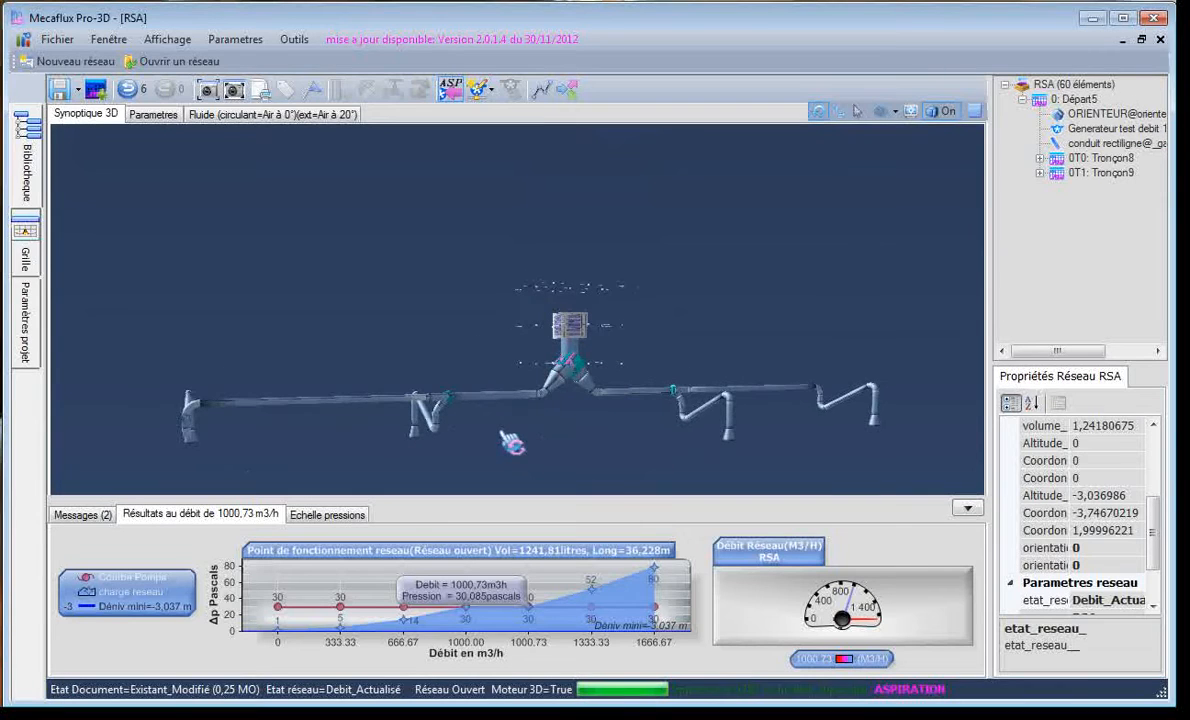
click(316, 516)
click(734, 574)
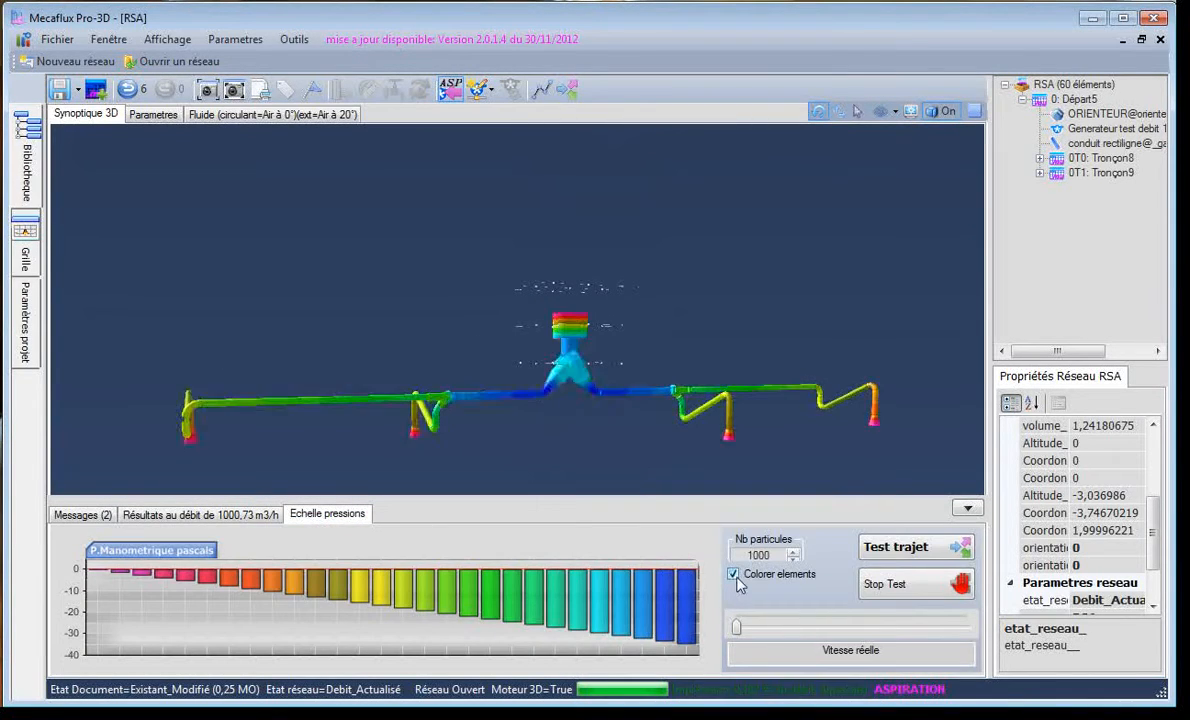
- Run the particle path test with 1000 particles on the 0 °C air network, examine the flow around the generator, and stop it
click(885, 547)
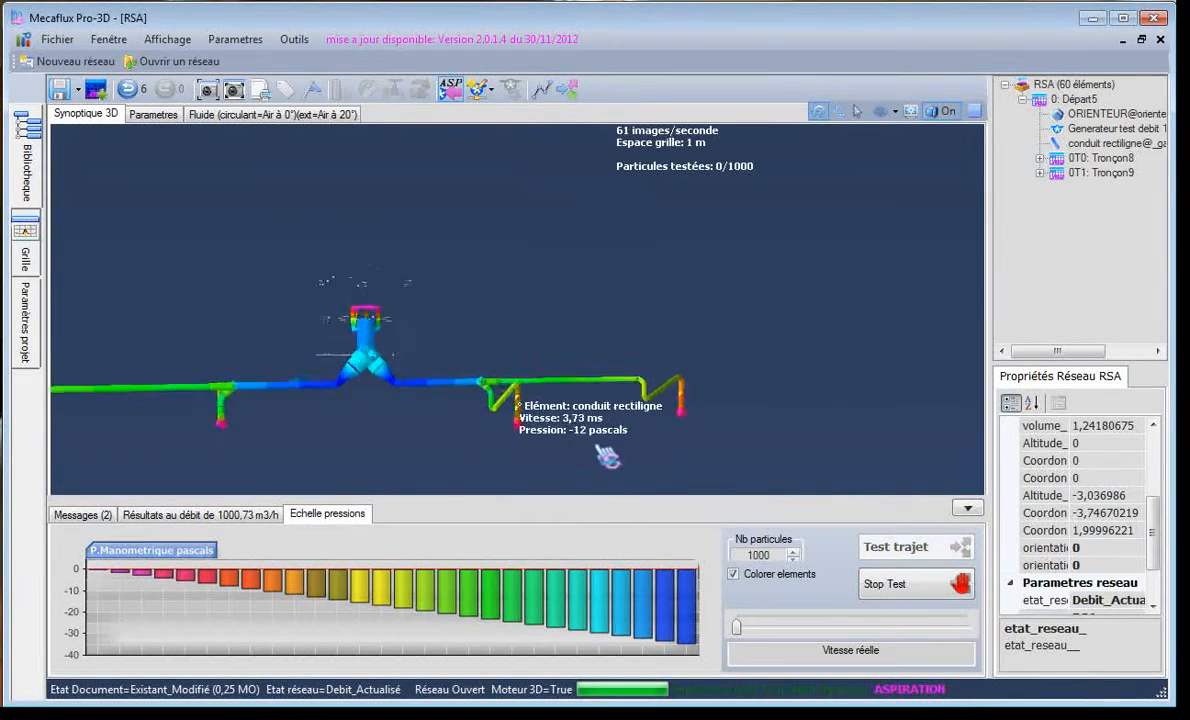
drag(608, 460, 707, 337)
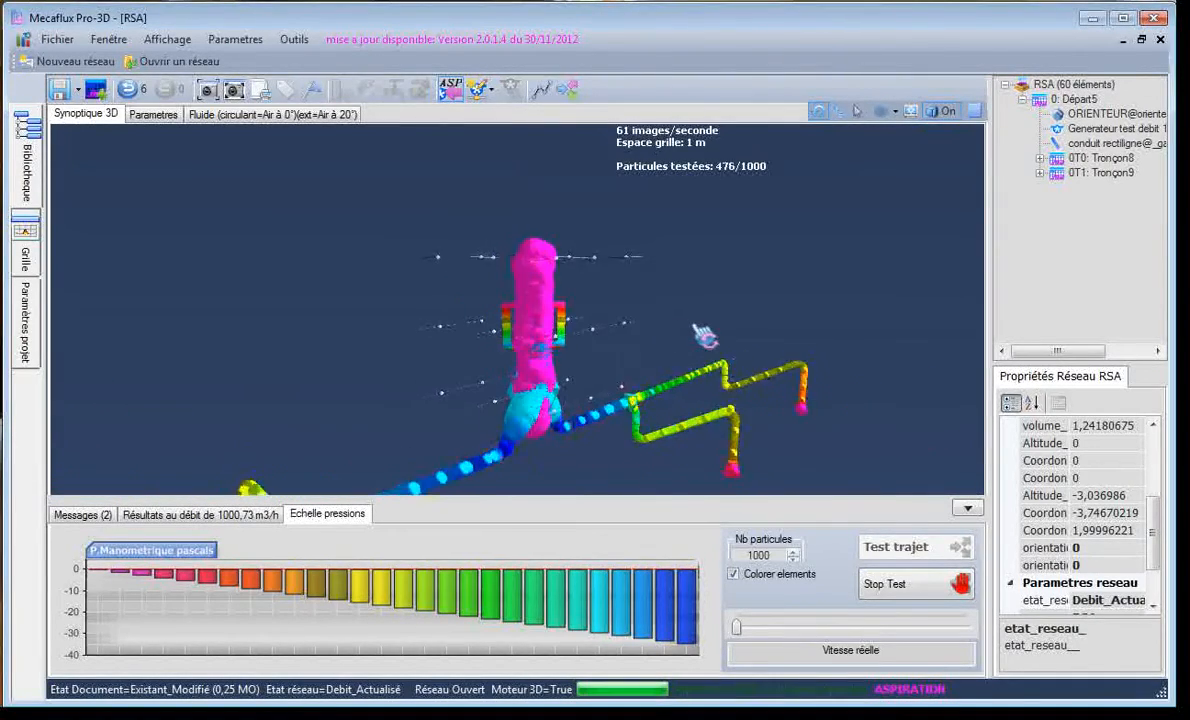
click(915, 590)
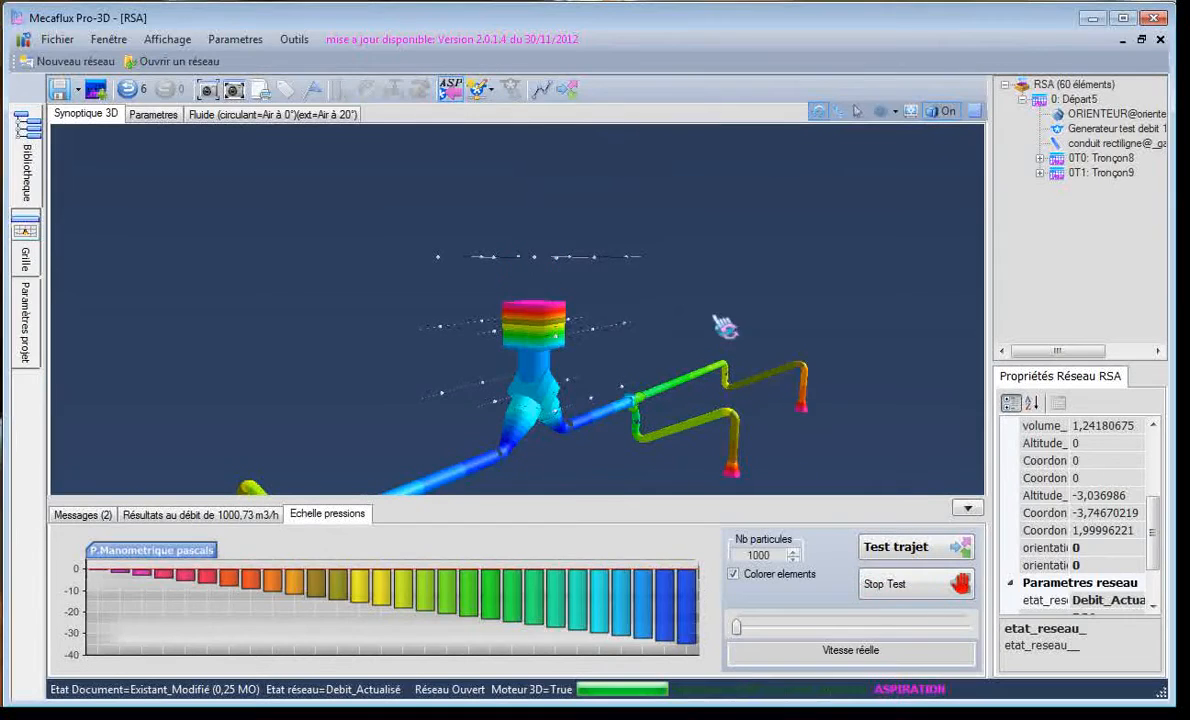
drag(555, 400, 527, 437)
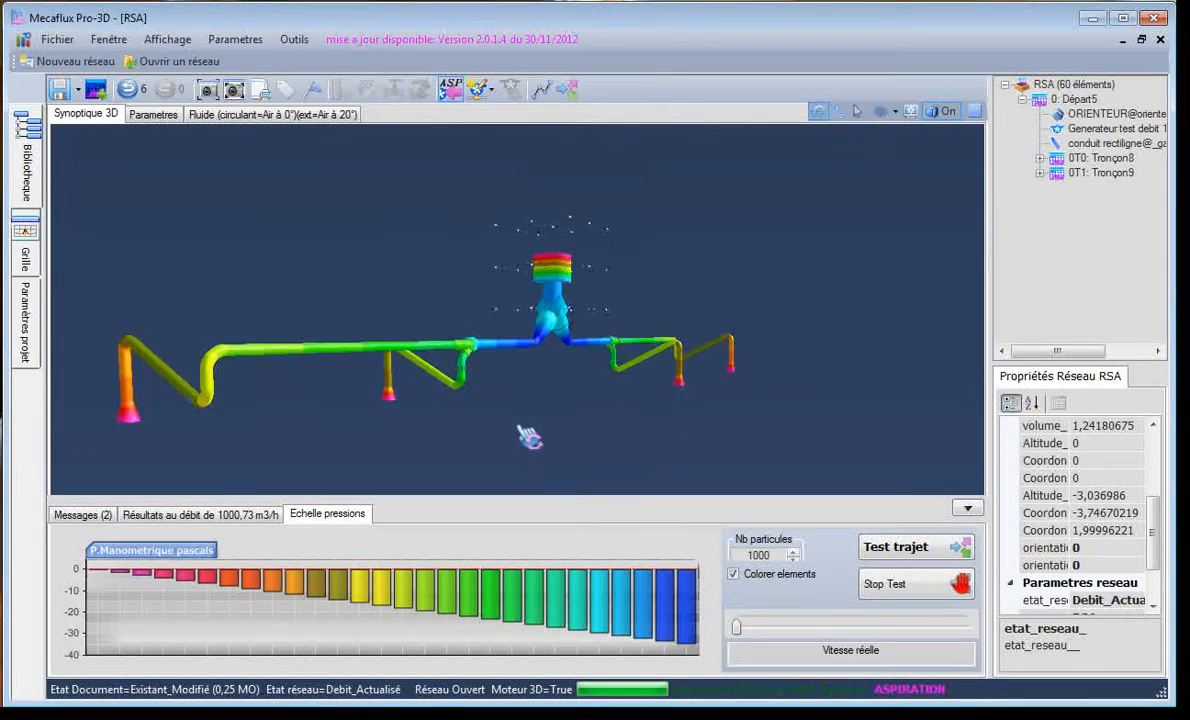